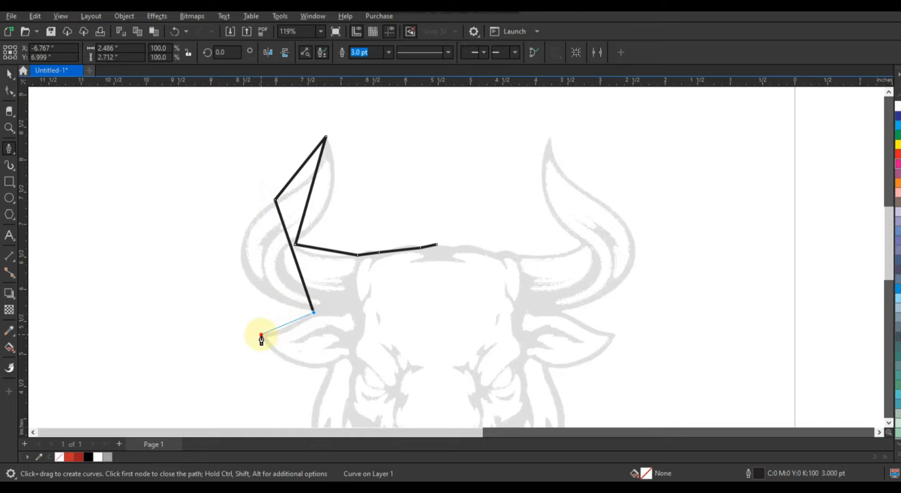
Step: Trace the rest of the bull's half outline with straight segments around the ear and down the cheek to the chin
click(262, 335)
click(329, 368)
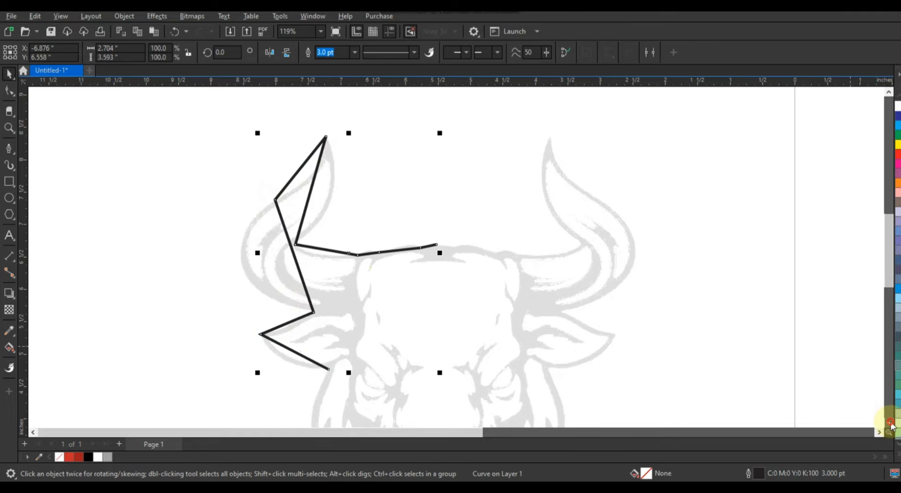
scroll(368, 268, down, 3)
click(318, 255)
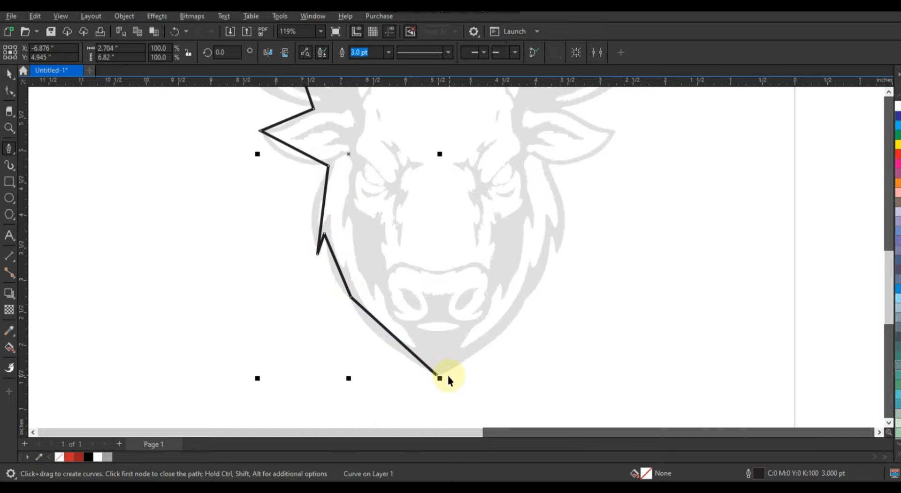
scroll(422, 371, down, 3)
Step: Select all nodes of the half outline and convert its straight segments to curves
click(9, 91)
key(F4)
click(172, 53)
Step: Bend the two segments meeting at the horn tip to follow the inner and upper outer edges of the horn
click(10, 127)
key(F3)
drag(362, 152, 570, 263)
key(F10)
drag(386, 238, 410, 241)
drag(378, 197, 390, 207)
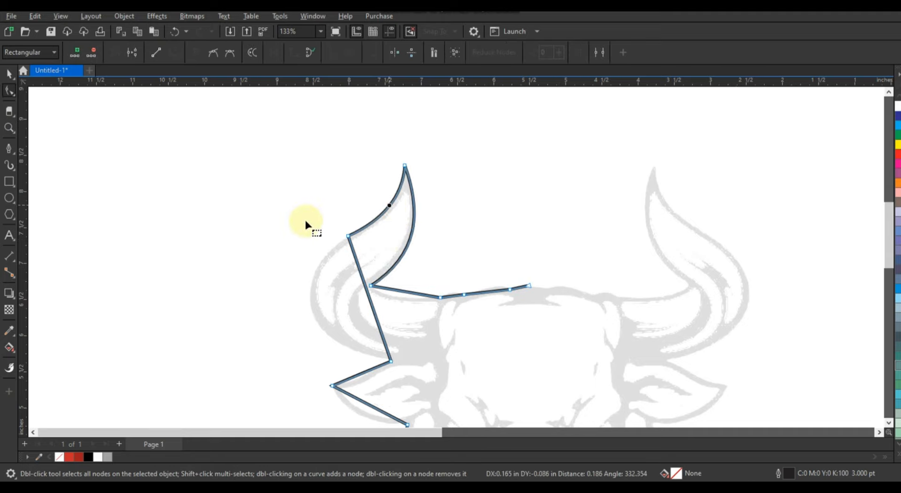
Step: Shape the horn's lower outer edge into a smooth curve down to its base, adjusting the node handles to match the sketch
drag(317, 254, 316, 254)
drag(378, 321, 273, 342)
drag(315, 254, 305, 255)
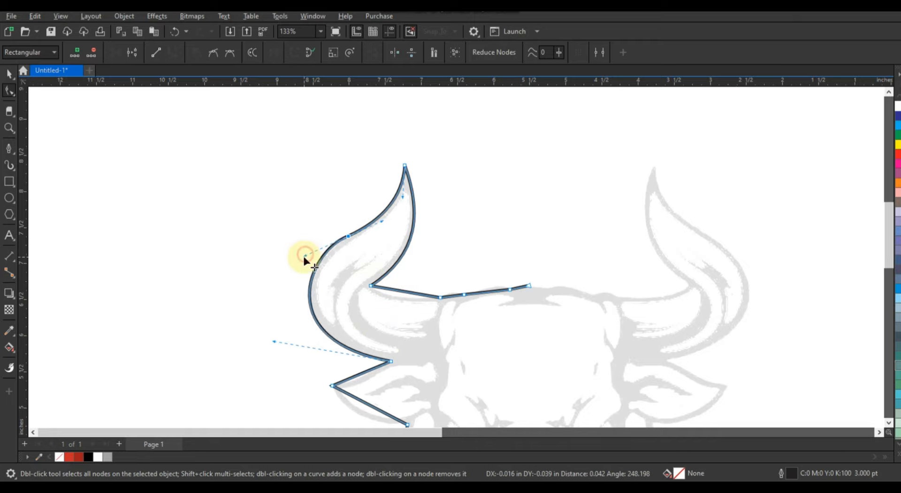
drag(274, 342, 279, 337)
drag(307, 250, 304, 265)
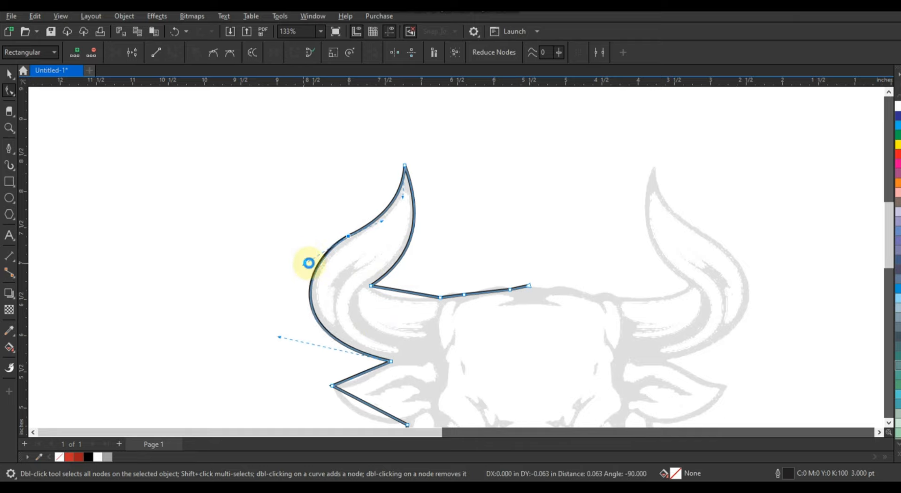
click(381, 221)
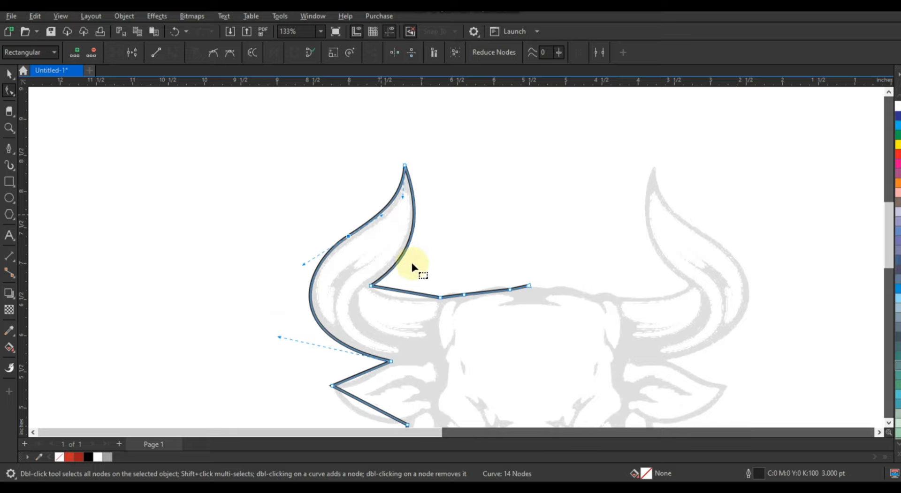
Step: Curve the segments from the horn's inner base along the top of the head to the centre
drag(393, 290, 451, 295)
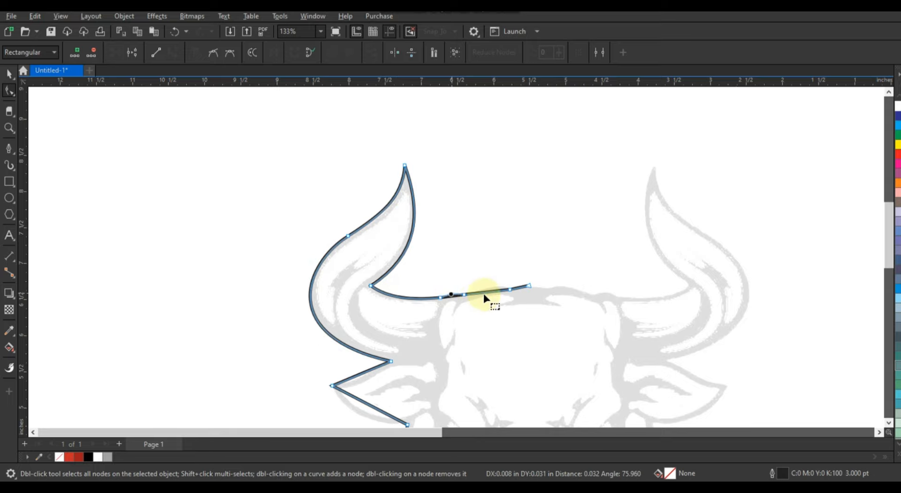
click(519, 287)
scroll(576, 304, down, 1)
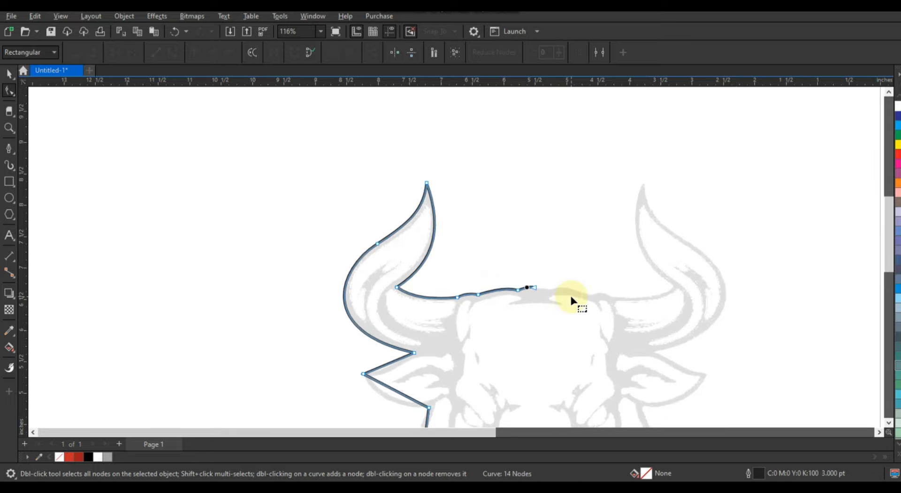
Step: Bend the ear's upper and lower edges and the upper cheek segment to match the sketch
click(8, 129)
right_click(471, 258)
drag(376, 278, 592, 401)
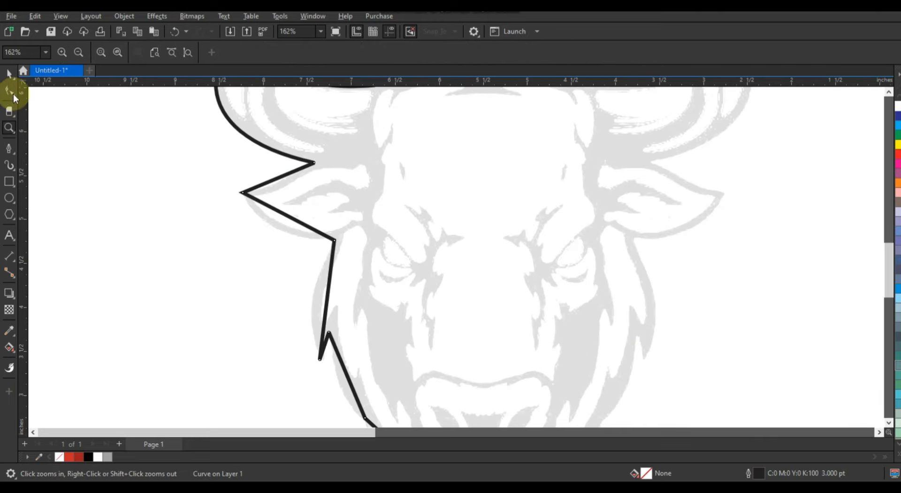
click(11, 92)
drag(287, 217, 280, 230)
drag(232, 177, 271, 191)
drag(328, 301, 315, 306)
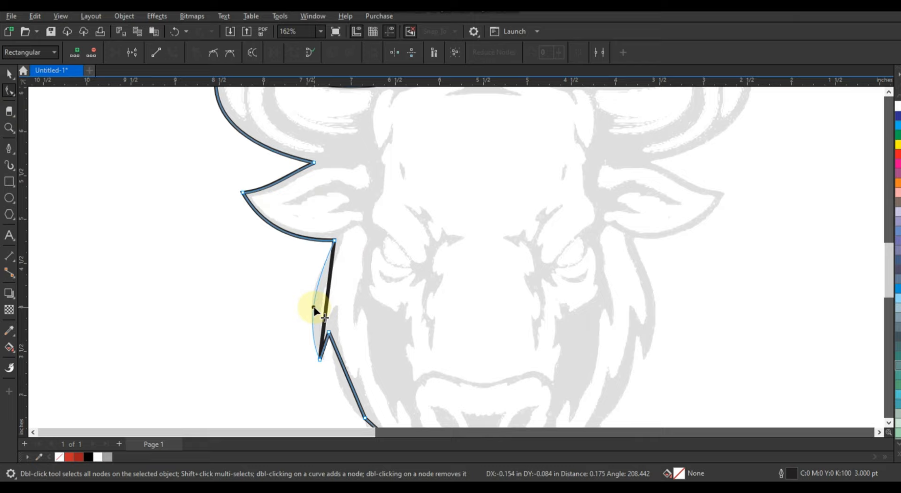
Step: Curve the lower cheek and jaw segments down to the chin point along the sketch
click(888, 423)
drag(350, 249, 343, 256)
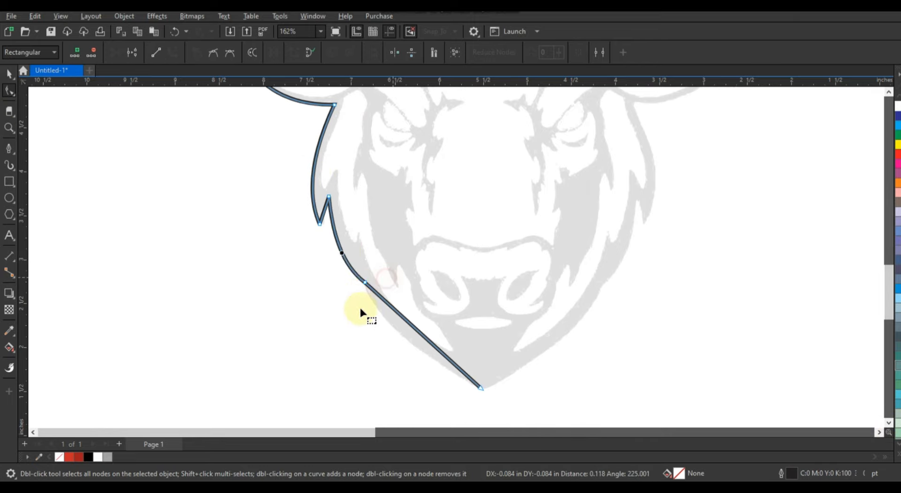
drag(400, 319, 389, 344)
drag(440, 354, 443, 361)
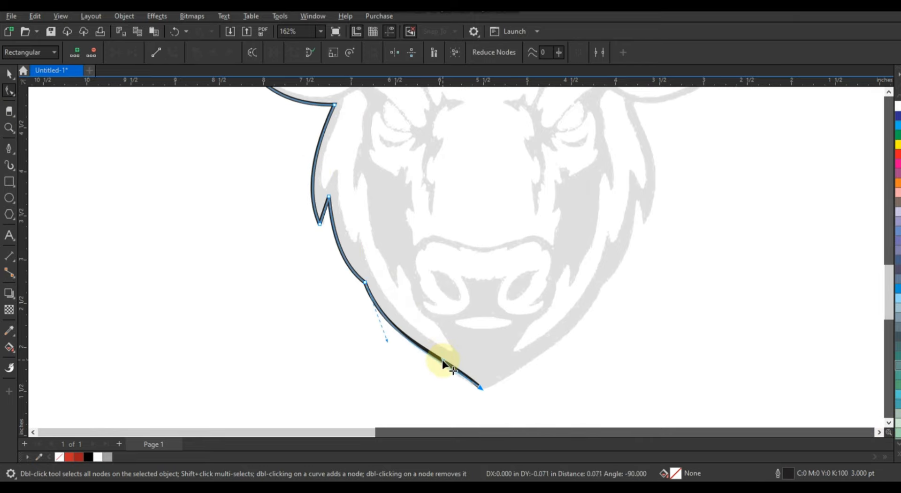
Step: Create a horizontally mirrored copy of the half outline on the opposite side of the head
scroll(397, 312, down, 3)
key(space)
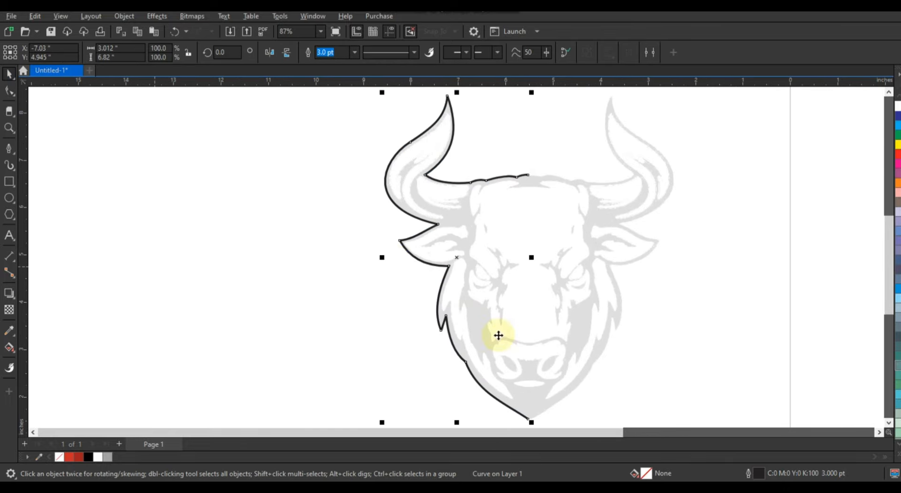
drag(382, 258, 614, 288)
Step: Combine the two outline halves and join their end nodes at the forehead and chin into one closed shape
shift+click(515, 177)
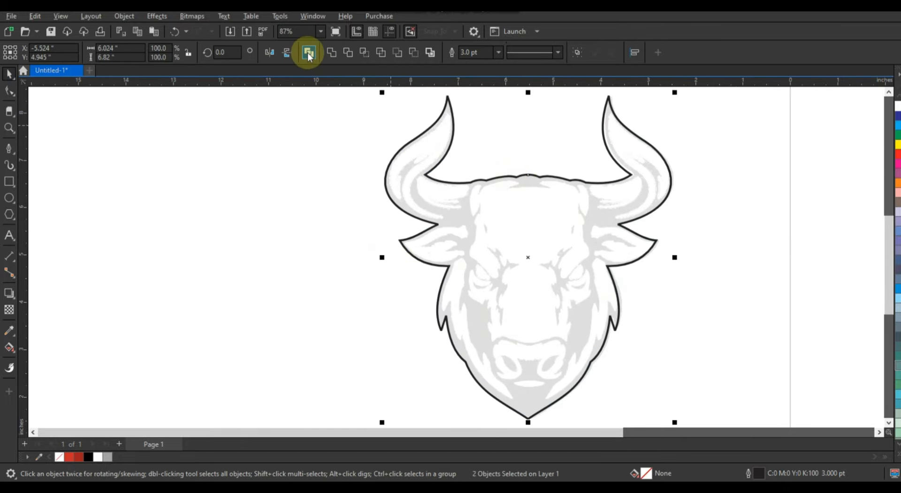
click(12, 88)
key(ctrl+l)
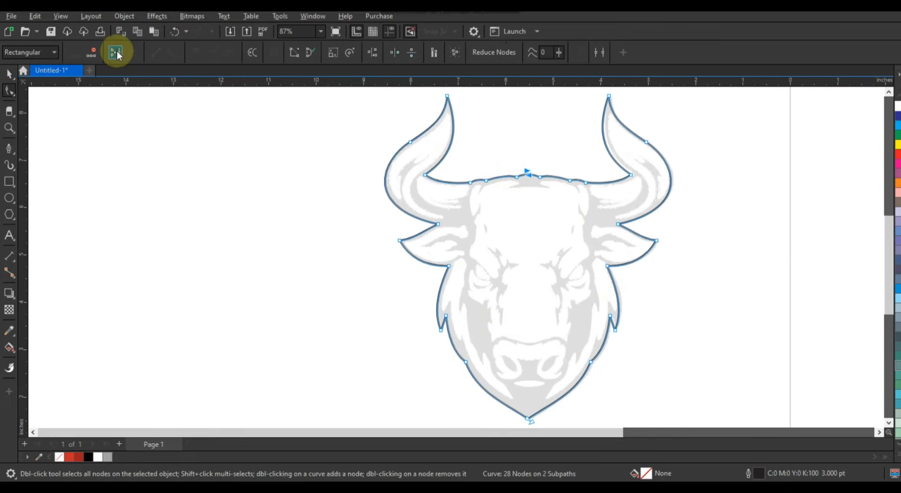
drag(522, 407, 548, 403)
click(115, 54)
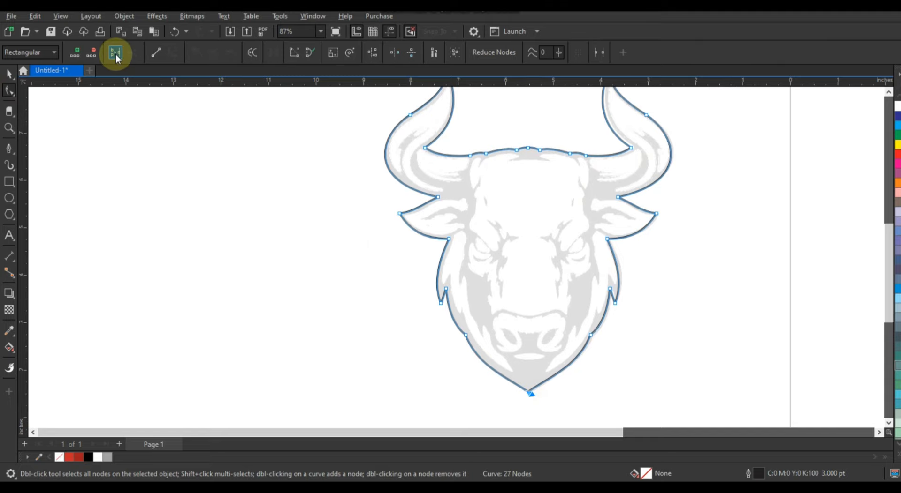
click(8, 77)
key(shift+F2)
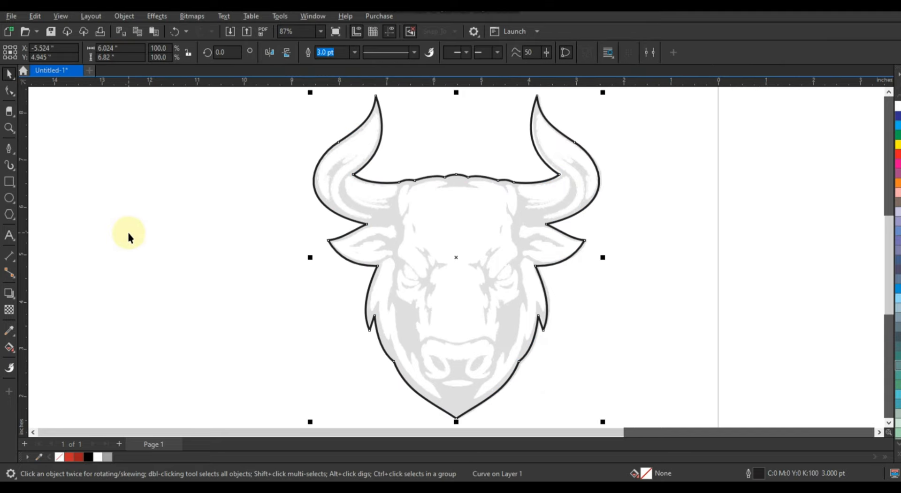
Step: Try a black fill on the closed head outline and undo it
click(898, 454)
click(890, 327)
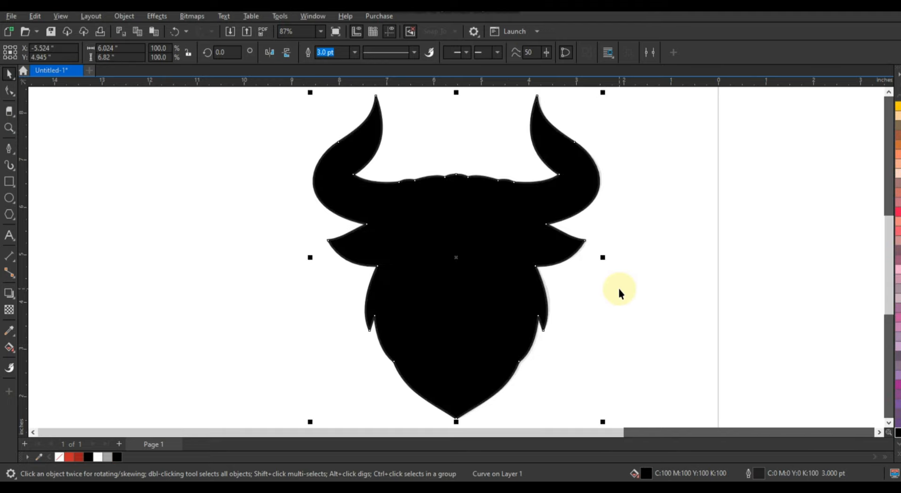
key(ctrl+z)
click(248, 222)
Step: Start tracing the inner face line with the Pen tool from the forehead's centre out and down the temple
click(8, 128)
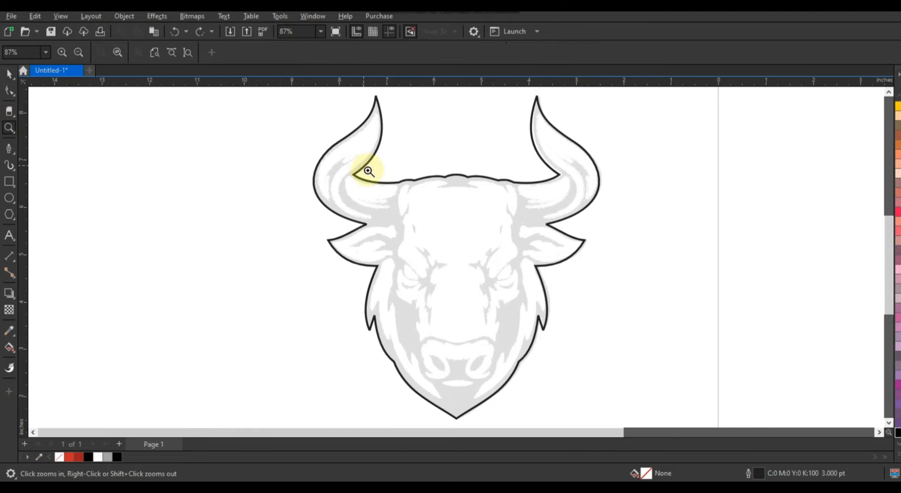
drag(569, 356, 569, 356)
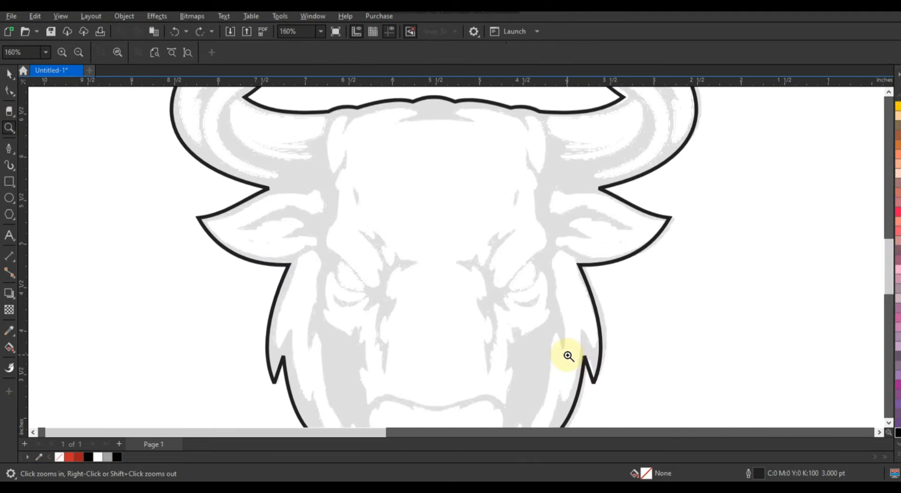
click(8, 149)
click(438, 120)
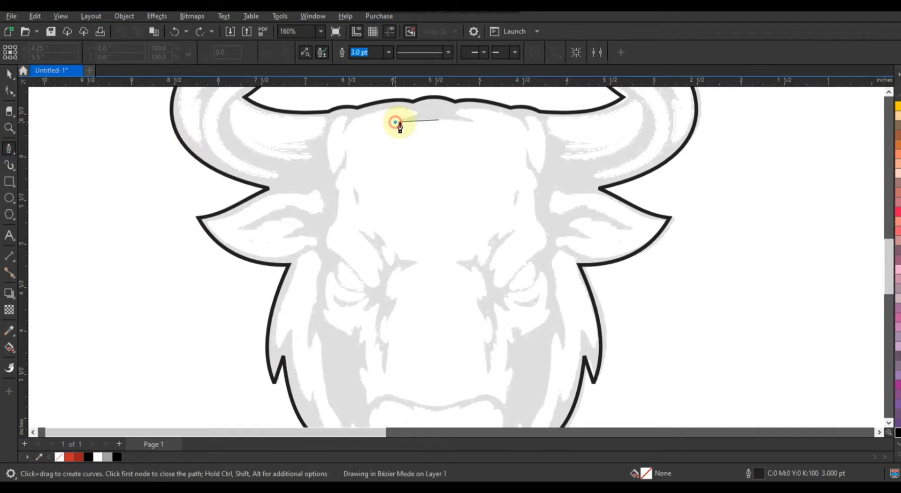
click(395, 123)
drag(416, 111, 345, 141)
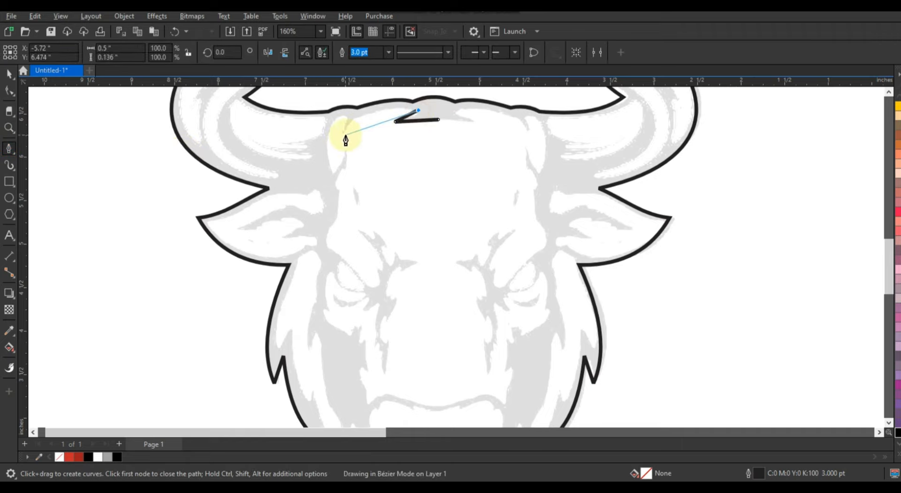
click(330, 176)
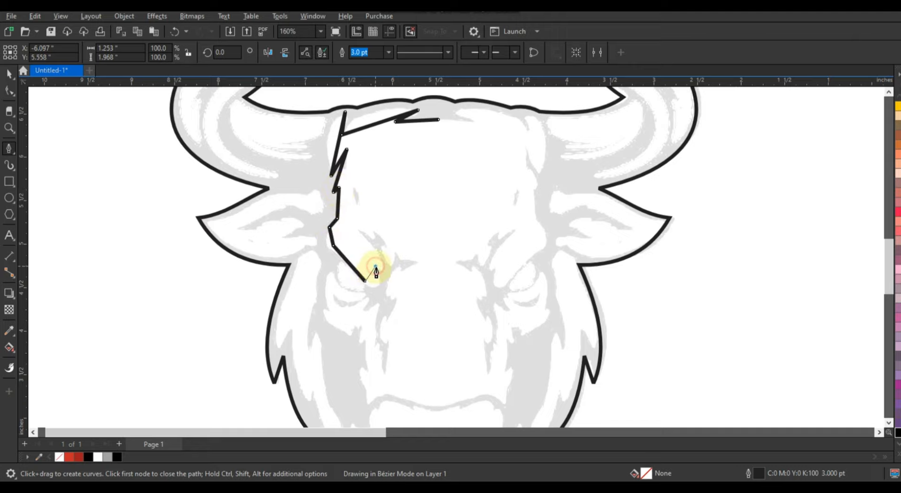
Step: Continue the face line with straight segments around the jagged brow creases and down the side of the nose bridge
drag(375, 267, 367, 239)
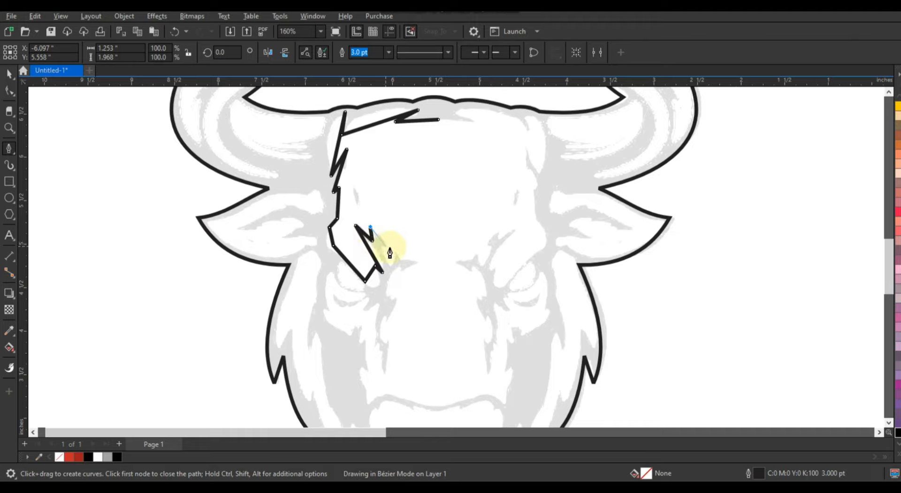
drag(401, 259, 417, 259)
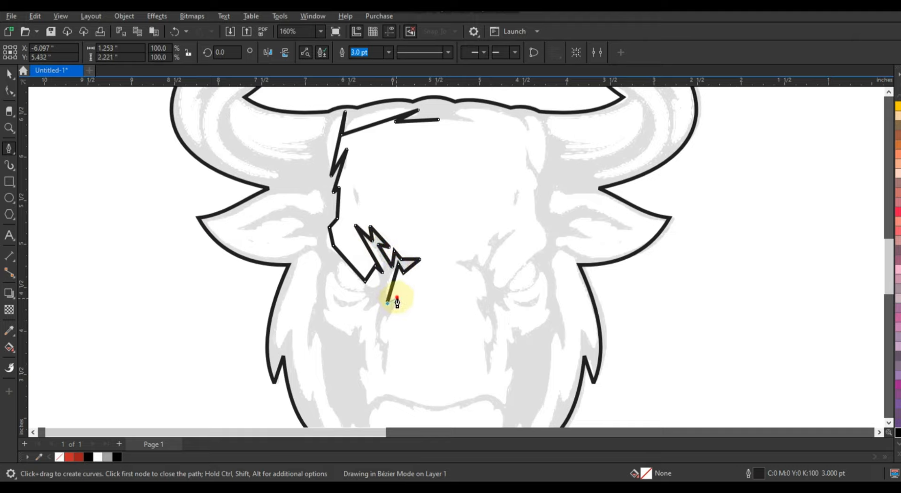
drag(385, 350, 388, 361)
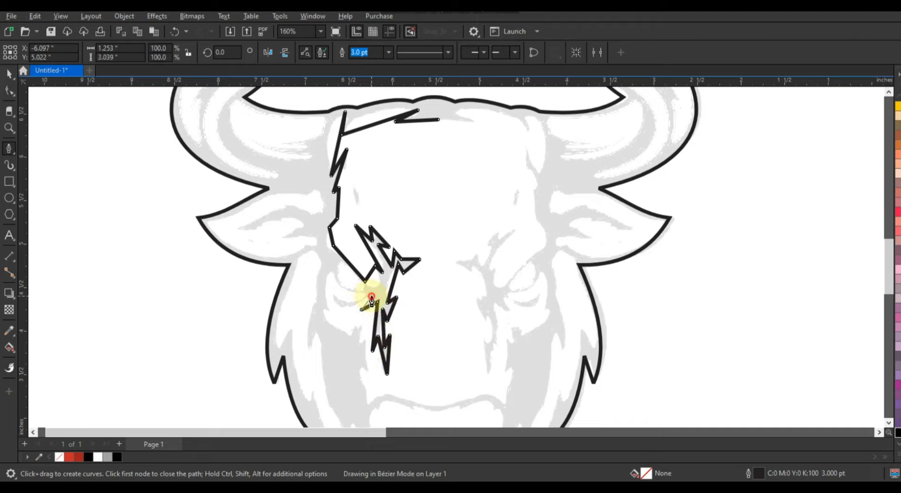
Step: Trace around the eye and down the inner cheek, ending the face line at the centre above the muzzle
drag(328, 274, 336, 314)
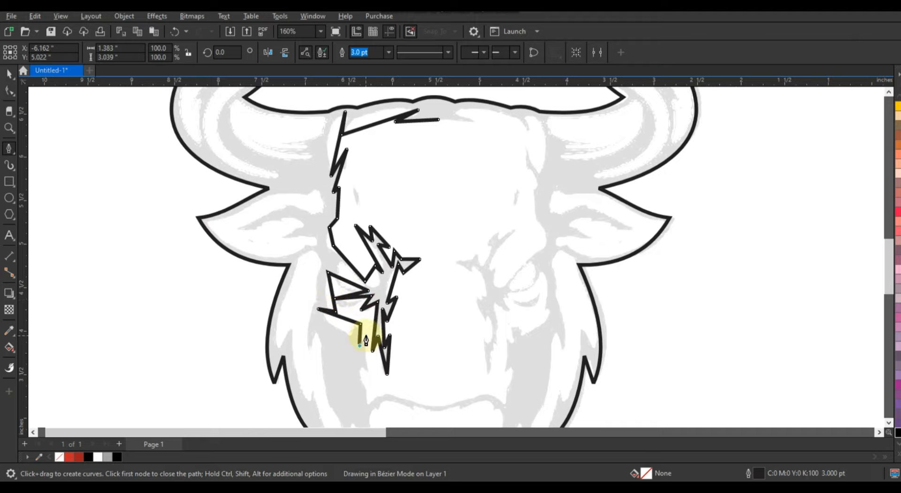
click(365, 406)
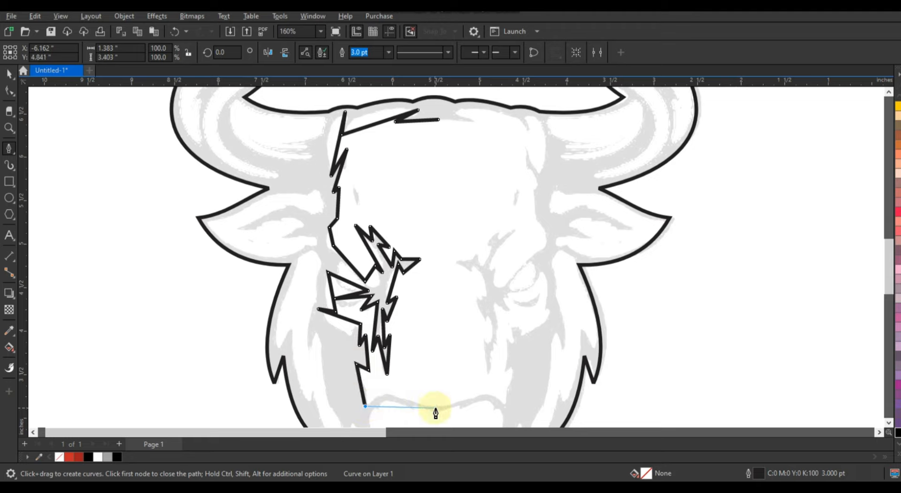
click(438, 406)
key(space)
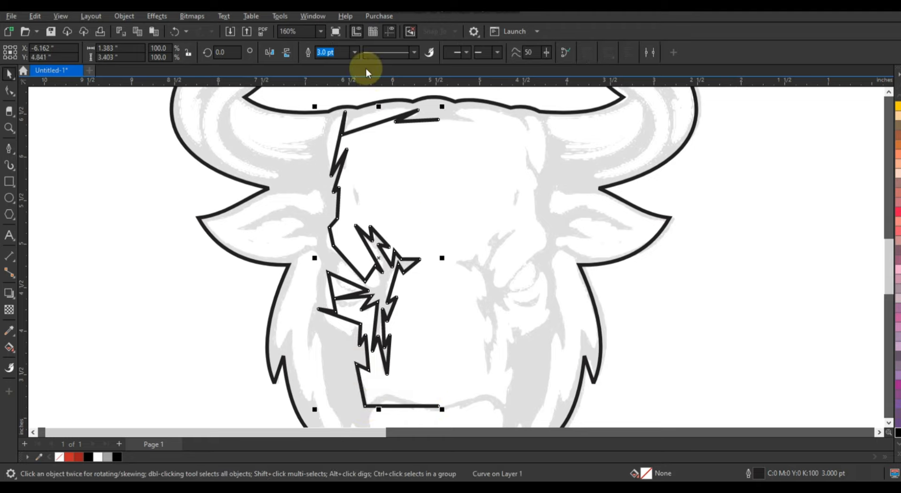
Step: Set the face line's outline width to 2 pt and convert all its segments to curves
click(355, 53)
click(339, 110)
click(10, 91)
drag(306, 101, 492, 418)
click(170, 53)
Step: Bend the face line's forehead and temple segments to follow the sketched shading
click(10, 127)
right_click(365, 205)
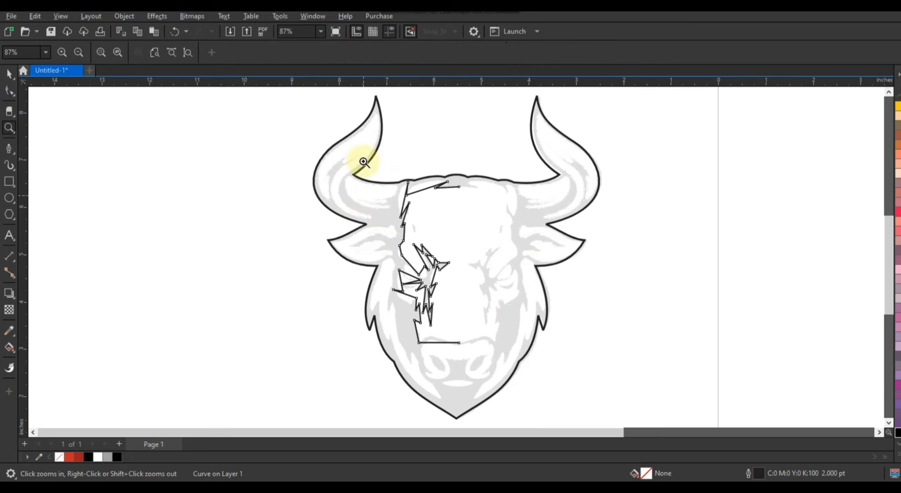
click(10, 89)
drag(288, 270, 273, 256)
drag(335, 247, 328, 227)
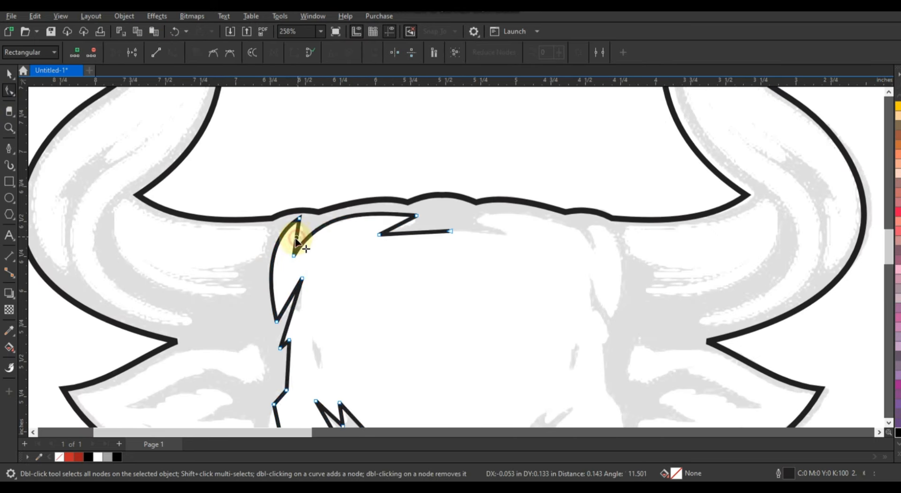
drag(393, 234, 426, 229)
drag(291, 313, 294, 313)
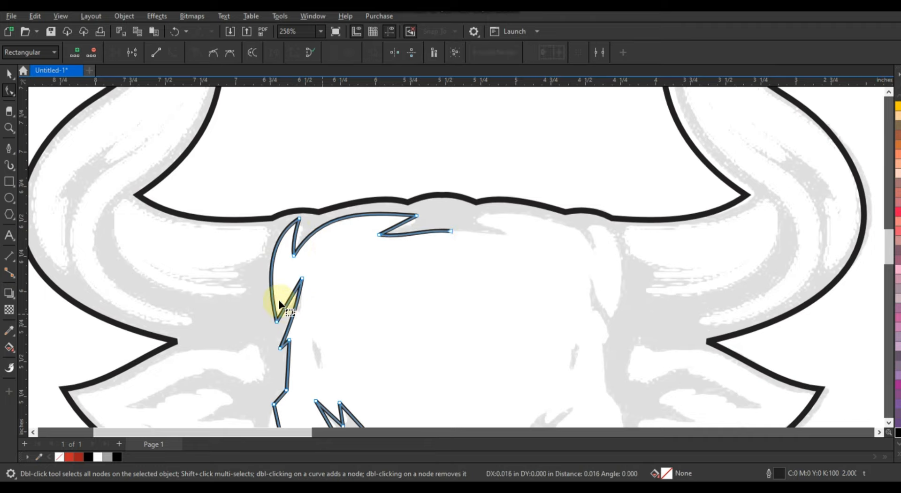
Step: Bend the face line's segments along the temple, around the brow creases and around the eye to follow the sketch
scroll(882, 417, down, 6)
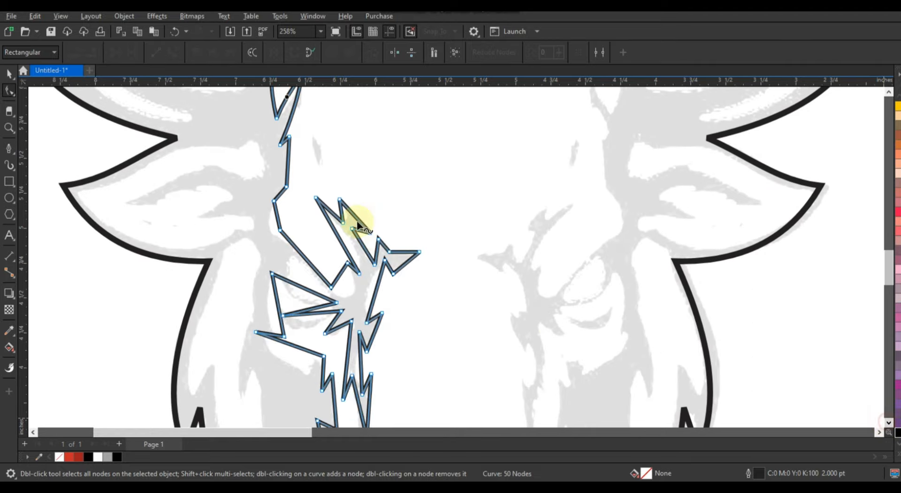
drag(263, 220, 262, 219)
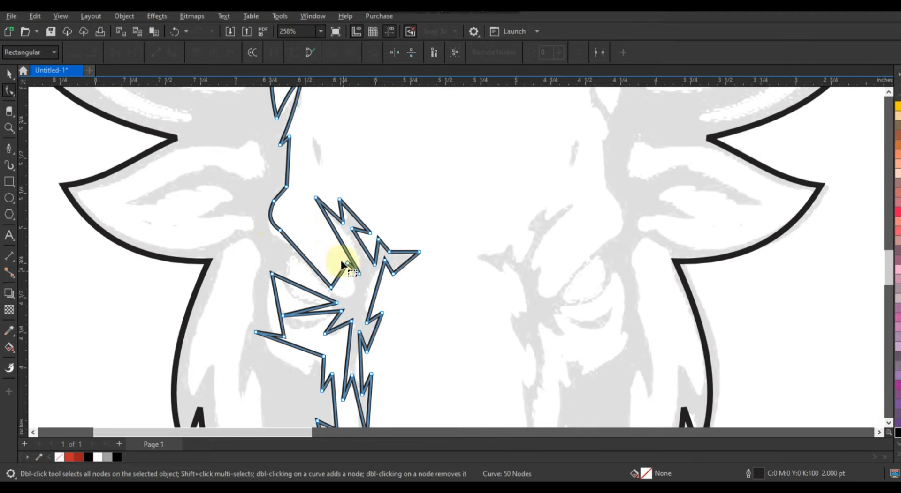
click(343, 273)
drag(343, 273, 336, 279)
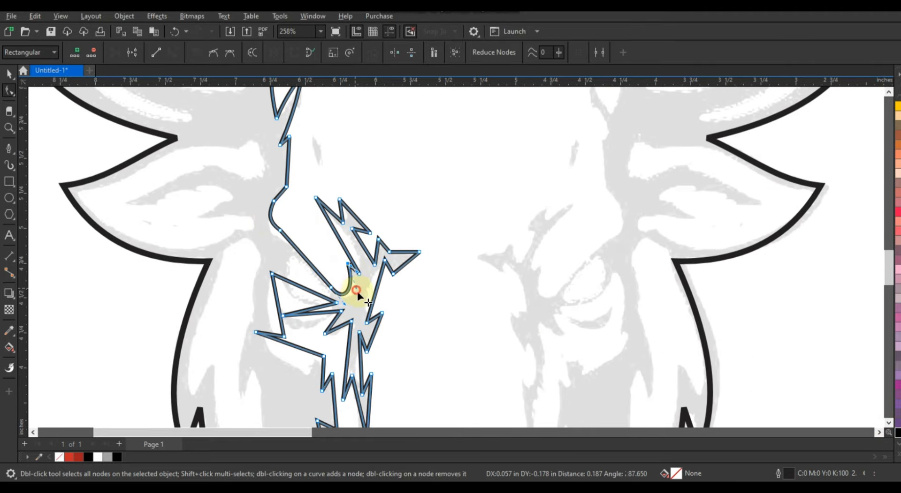
drag(341, 241, 350, 238)
drag(375, 291, 368, 295)
drag(272, 310, 337, 334)
drag(298, 344, 299, 358)
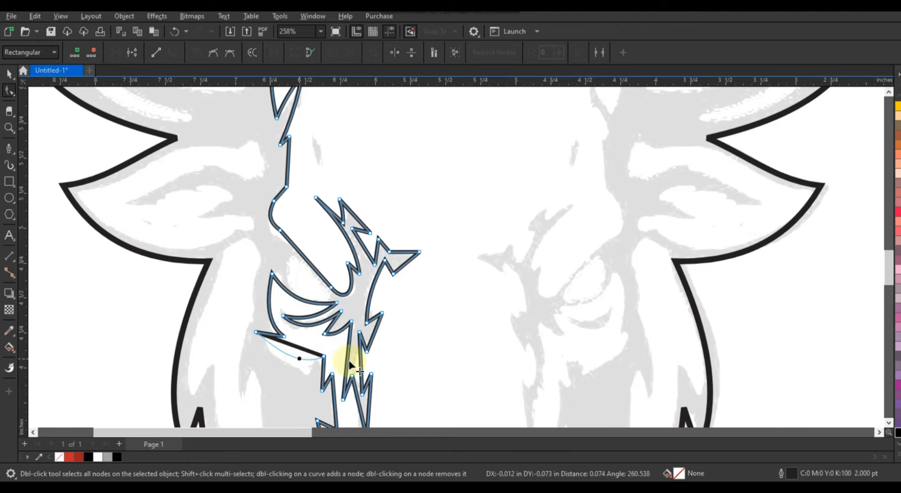
Step: Curve the face line's segments beside the nose bridge, down the inner cheek and along the muzzle's upper edge
click(890, 424)
drag(360, 236, 358, 235)
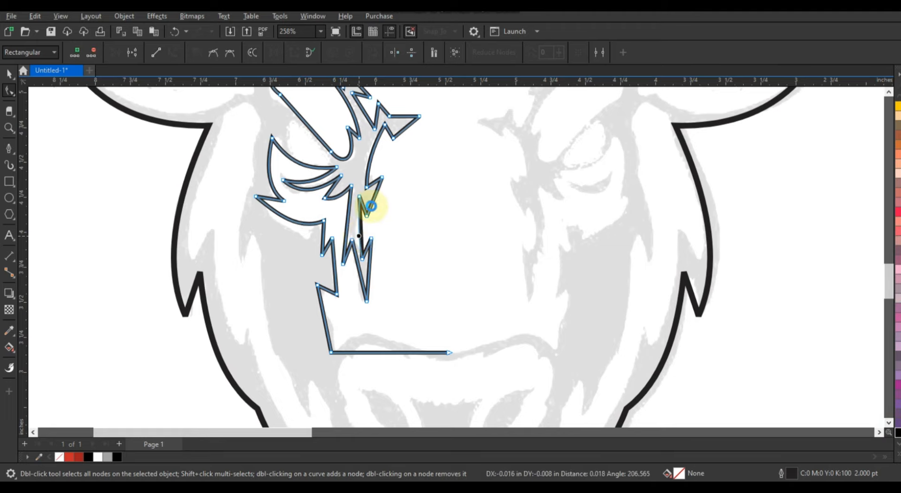
drag(371, 205, 372, 204)
drag(369, 272, 358, 279)
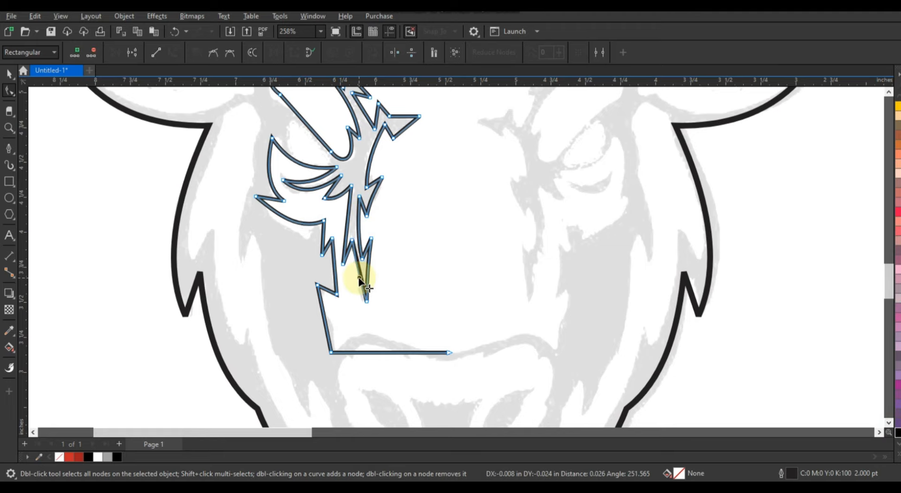
drag(323, 234, 323, 233)
drag(328, 327, 310, 364)
drag(369, 353, 359, 315)
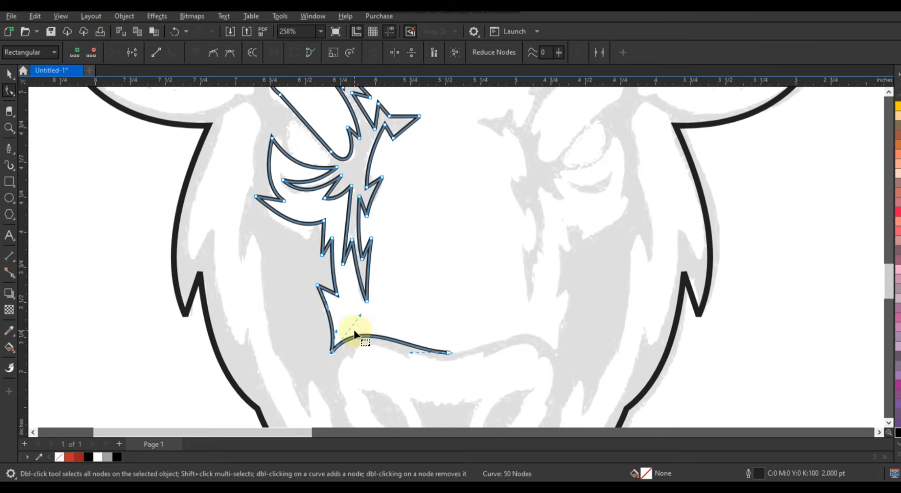
Step: Mirror a copy of the face line to the other side and combine both halves into one curve
scroll(354, 317, down, 1)
scroll(353, 317, down, 2)
click(8, 76)
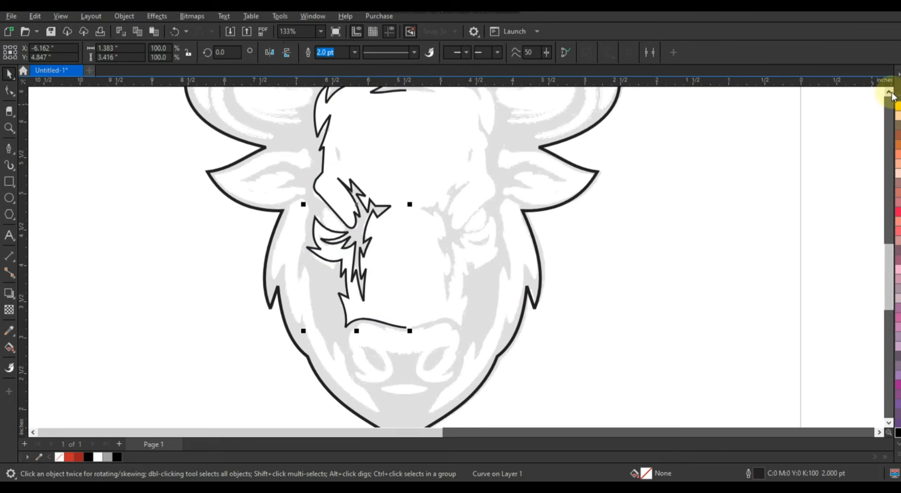
click(888, 93)
drag(304, 239, 406, 241)
right_click(407, 241)
shift+click(389, 241)
click(308, 52)
Step: Join the face halves' end nodes at the forehead centre and at the centre above the muzzle
click(9, 91)
drag(404, 117, 420, 139)
click(117, 52)
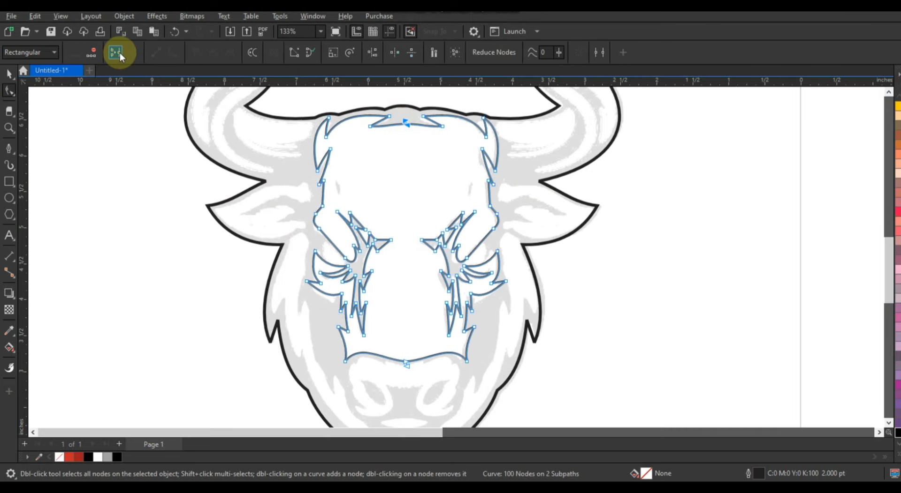
drag(403, 351, 411, 376)
click(117, 52)
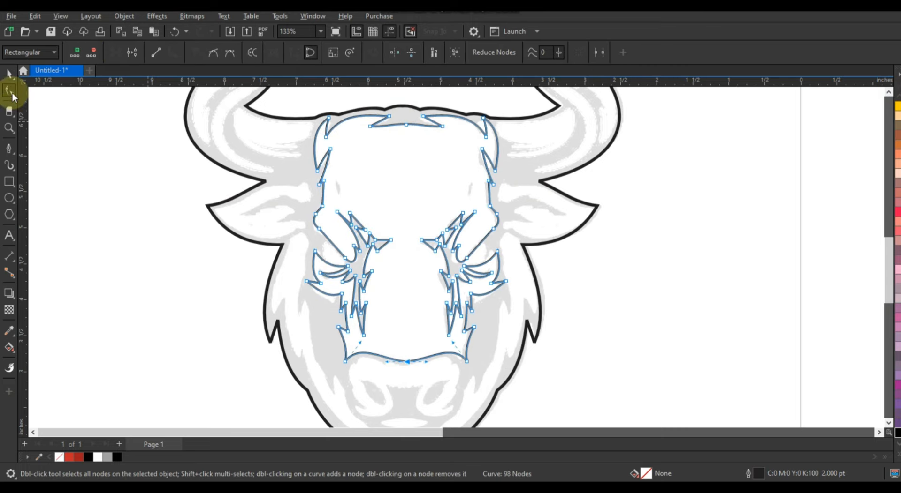
Step: Select the head outline together with the face shape and move them beside the sketch, off its left side
click(9, 74)
scroll(464, 291, down, 5)
scroll(449, 288, up, 2)
shift+click(385, 322)
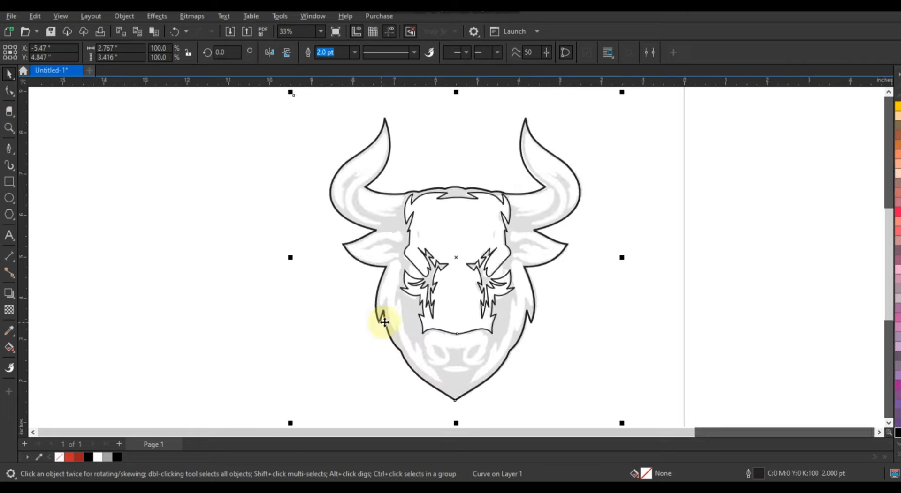
scroll(407, 322, down, 1)
shift+click(445, 345)
shift+click(444, 346)
drag(432, 306, 289, 309)
Step: Fill the head outline with black and the face shape with red
drag(136, 173, 641, 402)
key(shift+F2)
click(371, 266)
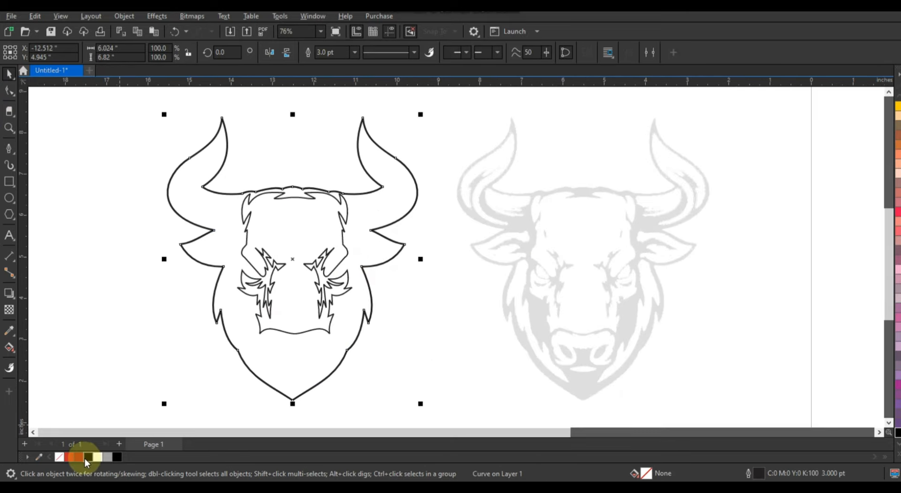
click(88, 457)
click(305, 266)
click(75, 458)
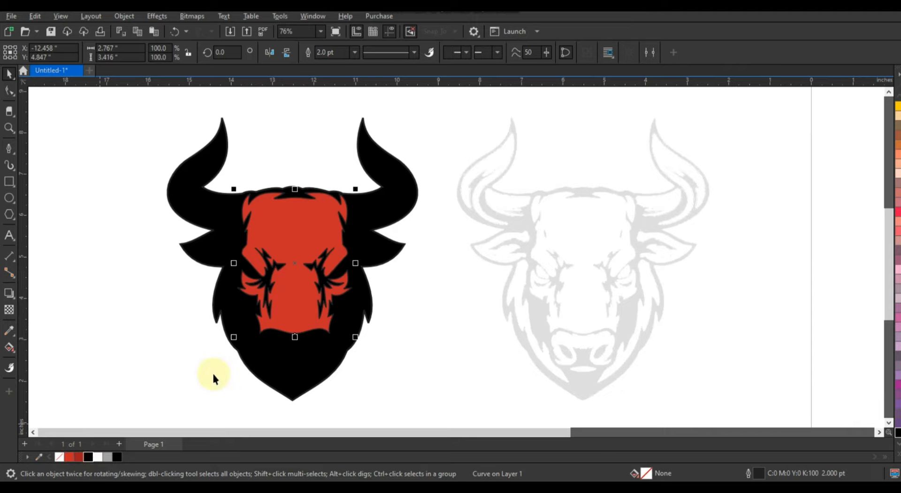
Step: Trace the left half of the sketched muzzle with straight Pen segments, from its upper centre around the nostril to its lower centre
click(10, 127)
drag(471, 296, 688, 386)
click(8, 149)
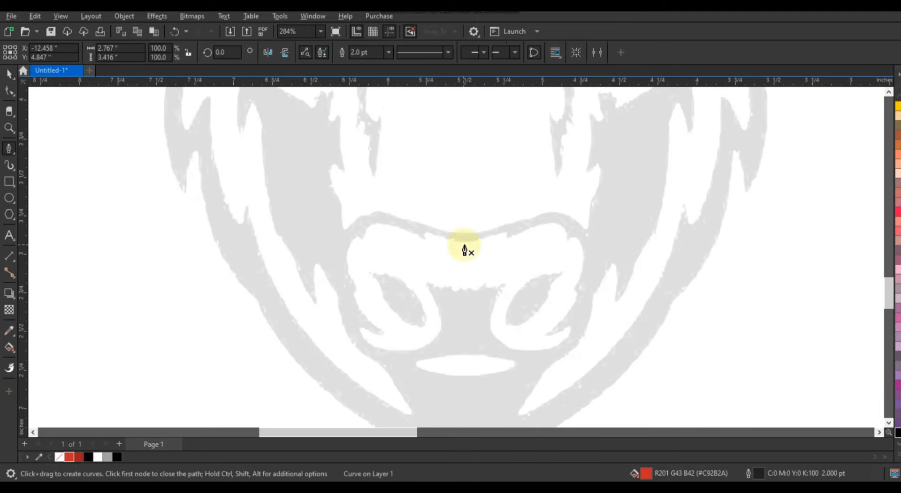
click(418, 228)
click(433, 242)
click(362, 238)
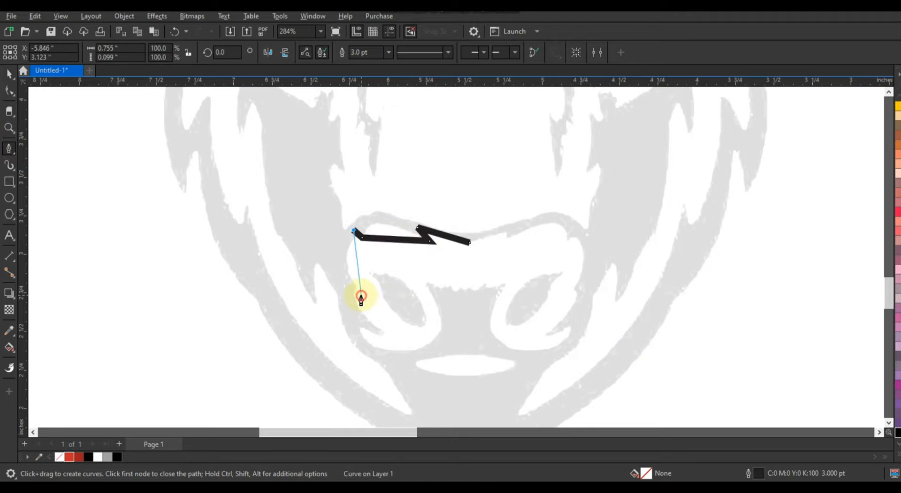
click(384, 335)
click(427, 284)
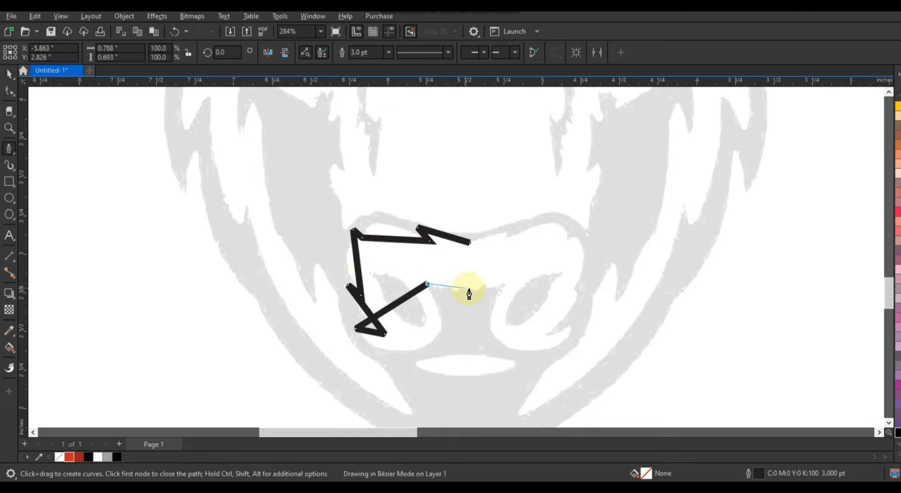
click(467, 288)
key(space)
Step: Set the muzzle line's outline width to 1 pt and convert all its segments to curves
click(355, 53)
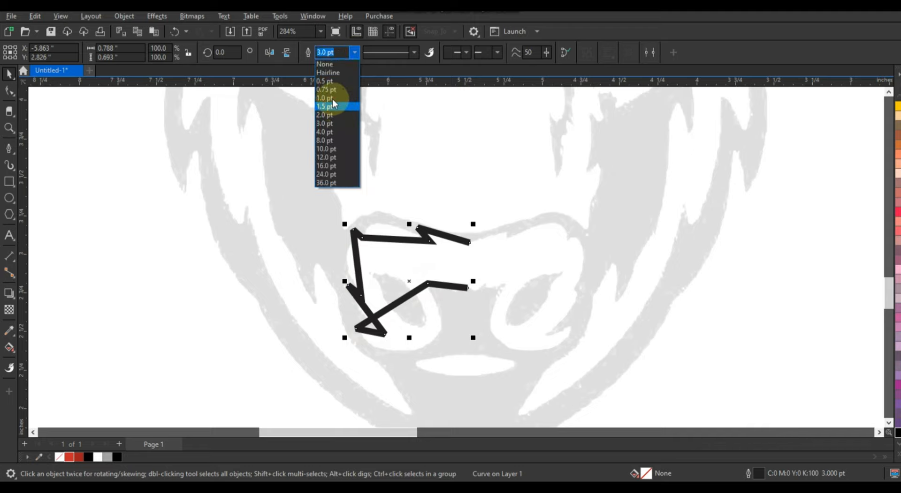
click(332, 98)
click(10, 91)
drag(238, 167, 506, 362)
click(172, 53)
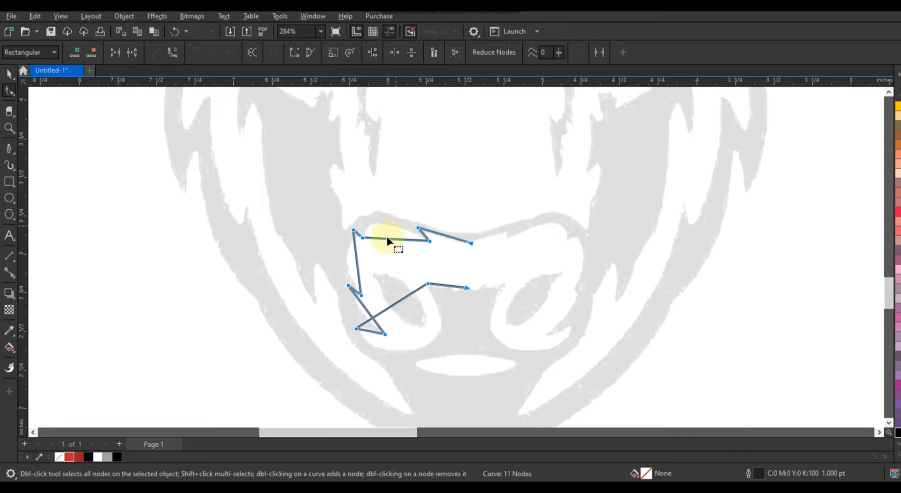
Step: Bend the muzzle line's segments to follow the sketched muzzle edge and the rounding around the nostril
drag(386, 239, 378, 222)
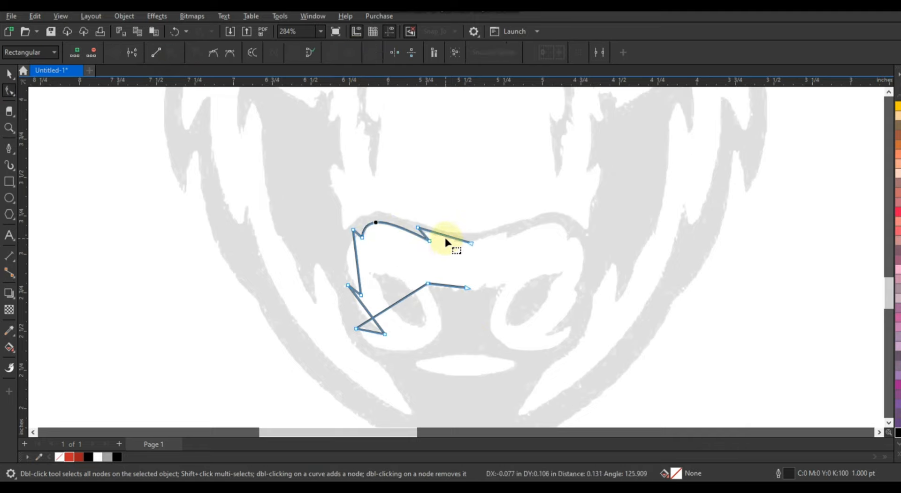
drag(445, 235, 441, 239)
drag(355, 267, 350, 266)
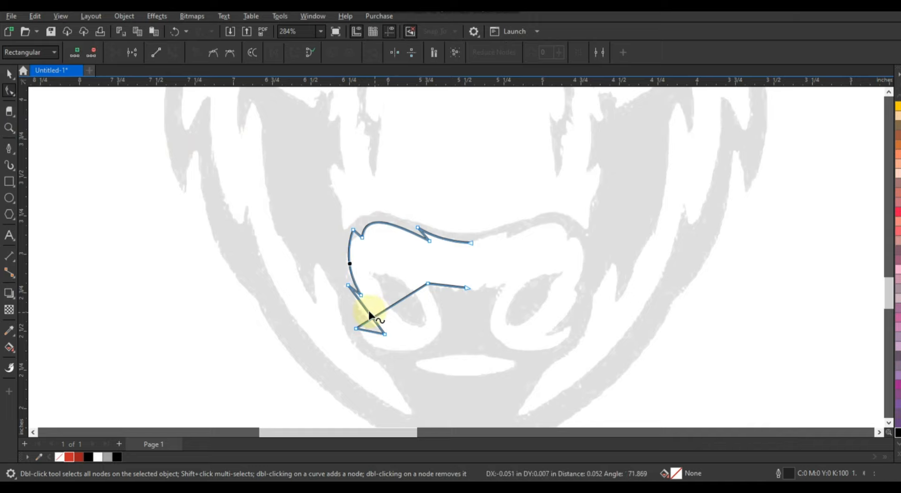
drag(349, 324, 366, 338)
drag(413, 301, 472, 374)
drag(441, 285, 439, 292)
drag(455, 286, 455, 287)
Step: Mirror a copy of the muzzle line to the other side and join the halves at their upper and lower centre nodes
click(10, 74)
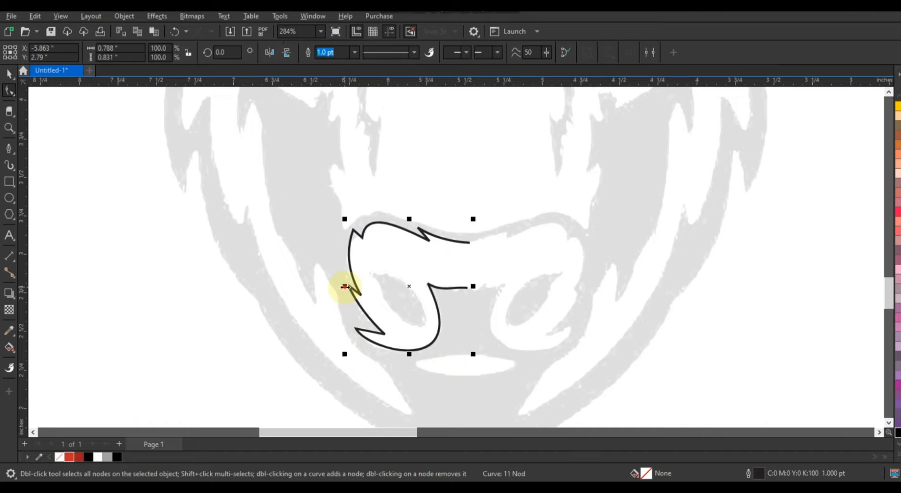
drag(345, 286, 595, 286)
click(10, 91)
drag(463, 229, 482, 306)
click(115, 52)
click(115, 53)
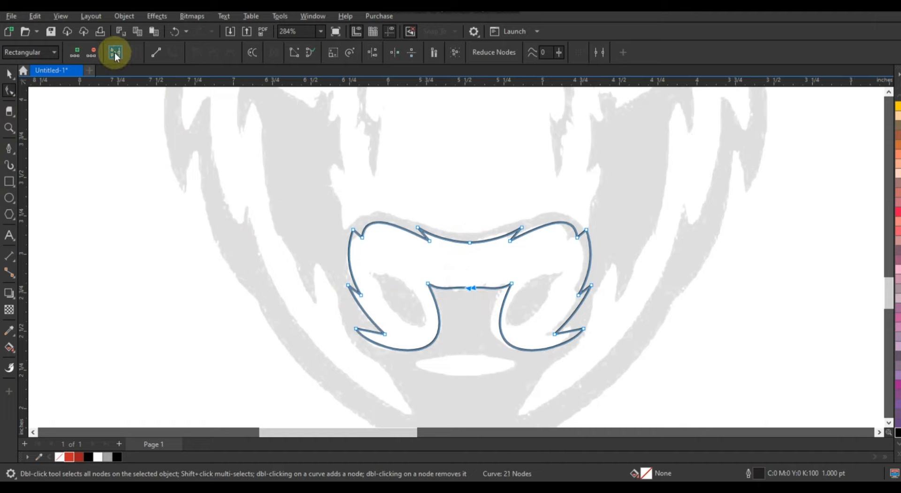
Step: Draw a curved leaf-shaped left nostril with the Pen tool and mirror a copy onto the right nostril
click(9, 149)
click(372, 272)
click(427, 328)
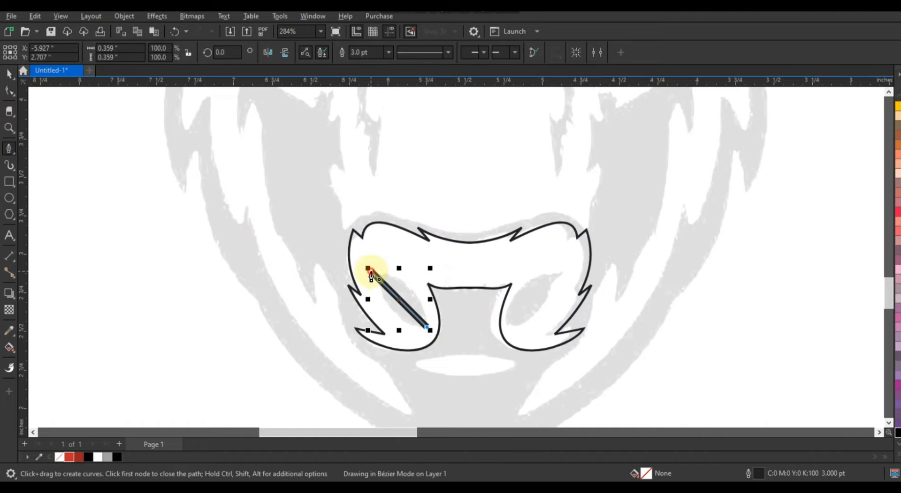
click(10, 91)
drag(389, 295, 549, 309)
click(9, 74)
key(space)
shift+click(375, 275)
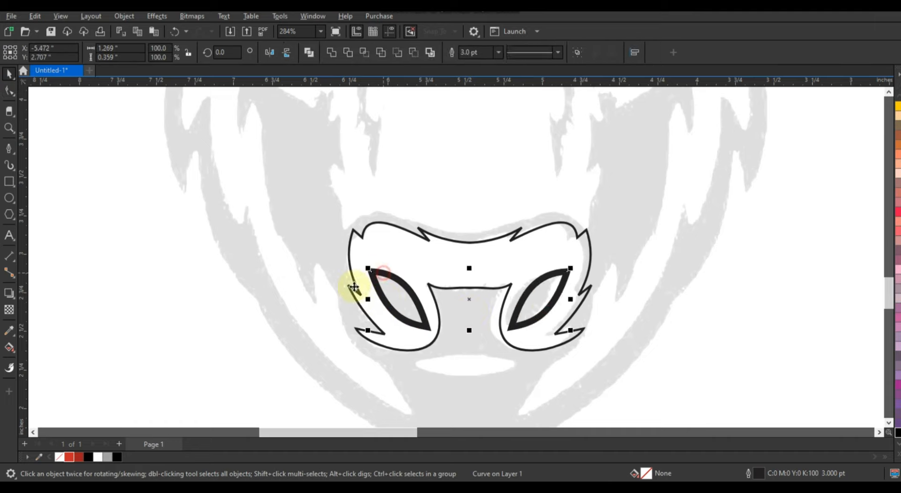
Step: Combine the nostrils with the muzzle shape as cut-outs and fill the result with red
click(327, 52)
shift+click(440, 237)
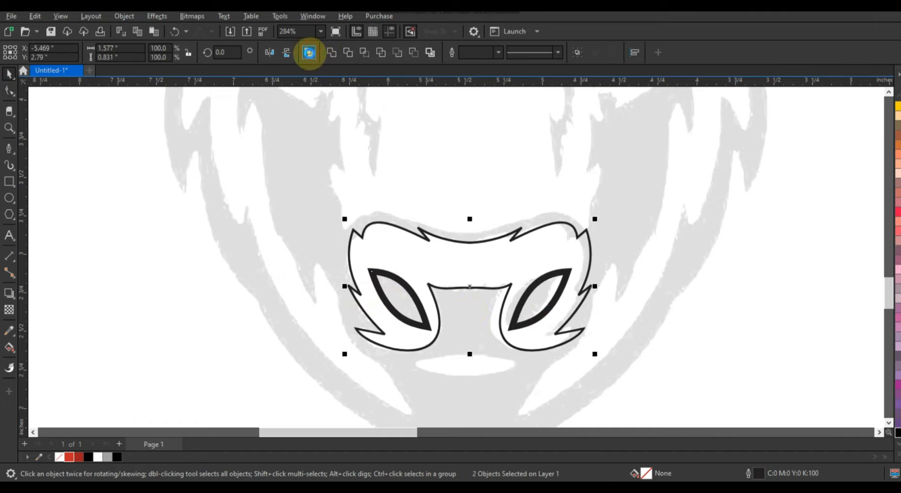
click(309, 52)
click(69, 458)
Step: Draw a flat ellipse about 0.68 by 0.15 in below the muzzle, fill it red and remove the ellipse's and muzzle's outlines
click(9, 198)
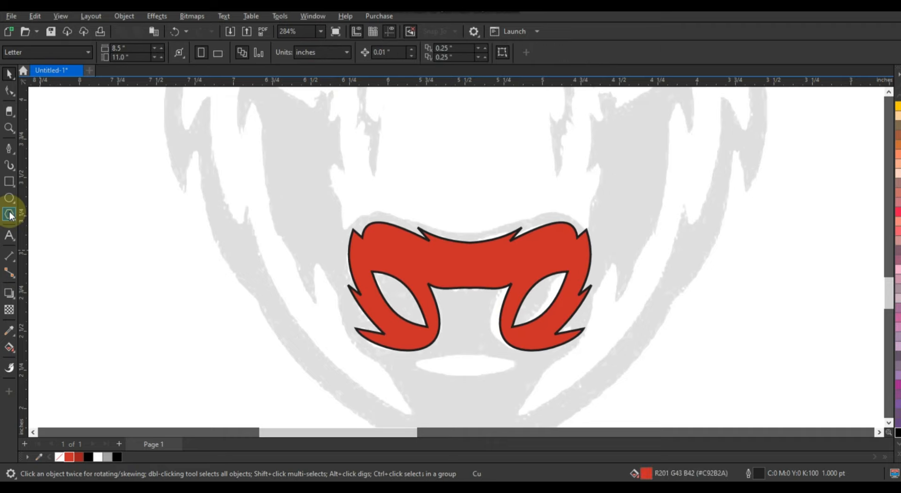
drag(412, 355, 519, 379)
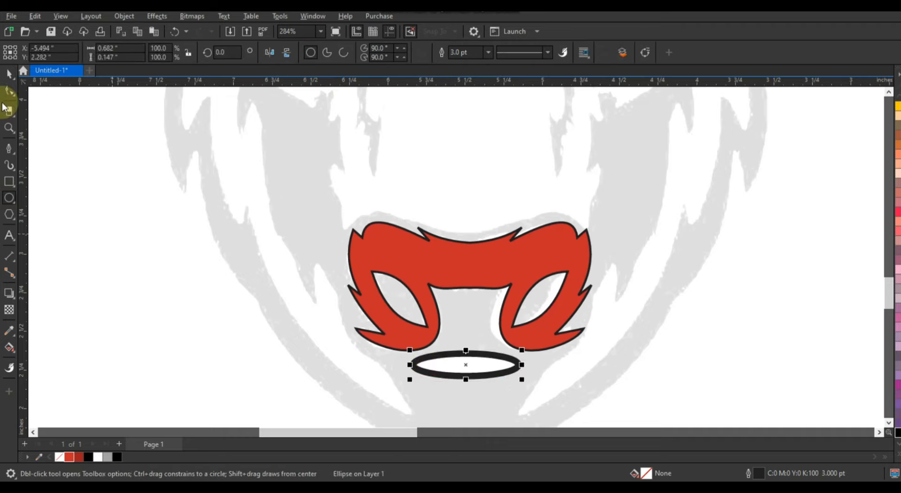
click(9, 74)
click(69, 458)
shift+click(459, 277)
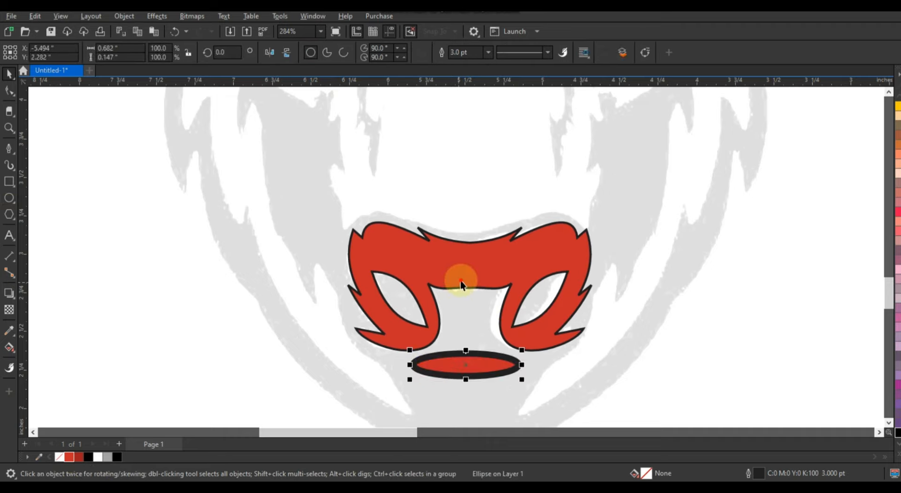
right_click(60, 457)
Step: Place the red muzzle and ellipse on the coloured bull head, aligned to its vertical centre line
scroll(435, 276, down, 3)
shift+click(298, 282)
key(c)
click(331, 332)
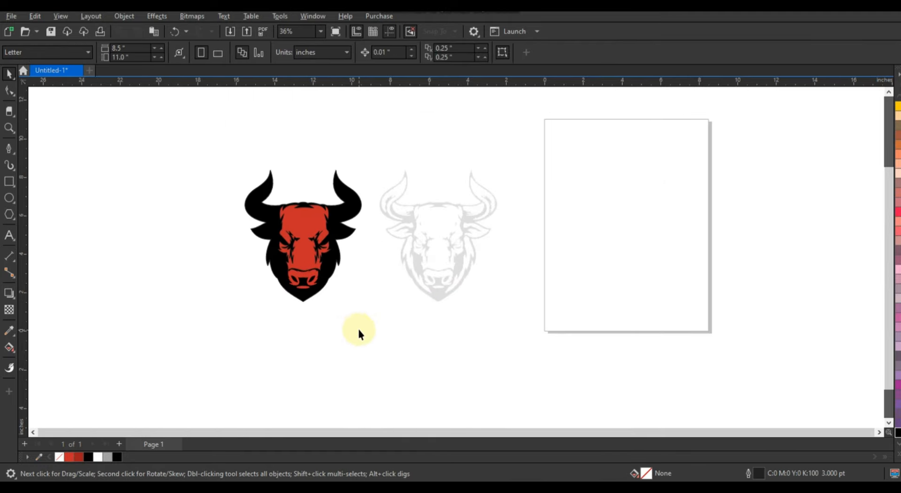
Step: Trace the left cheek's fur strip as a closed jagged shape with straight Pen segments and a 2 pt outline
click(9, 128)
drag(364, 200, 517, 320)
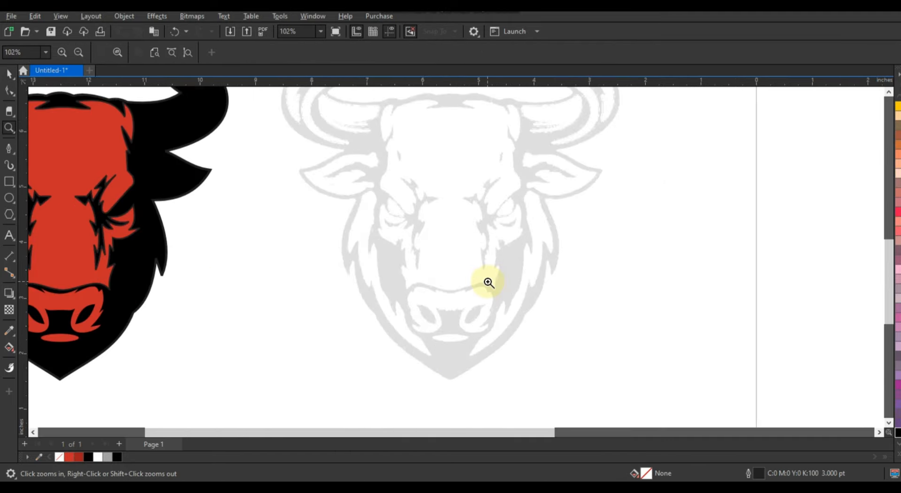
drag(311, 161, 549, 376)
click(9, 148)
click(388, 52)
click(368, 114)
click(369, 175)
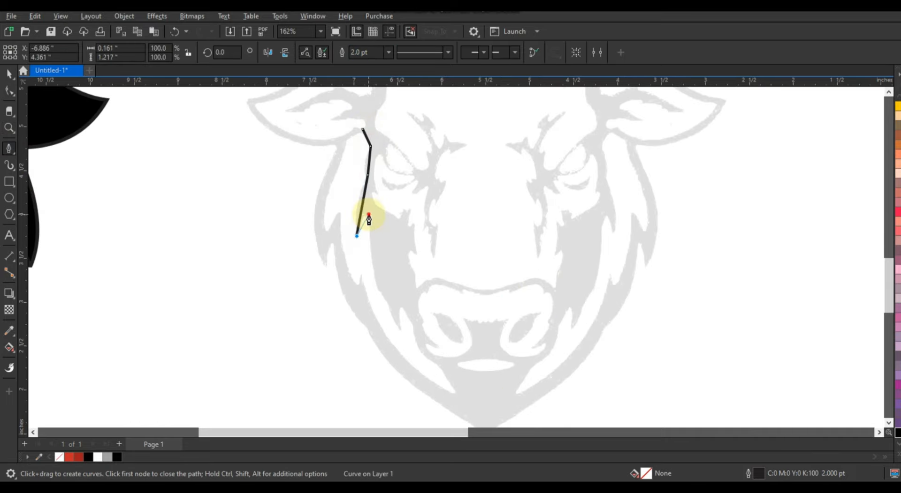
click(400, 327)
click(403, 307)
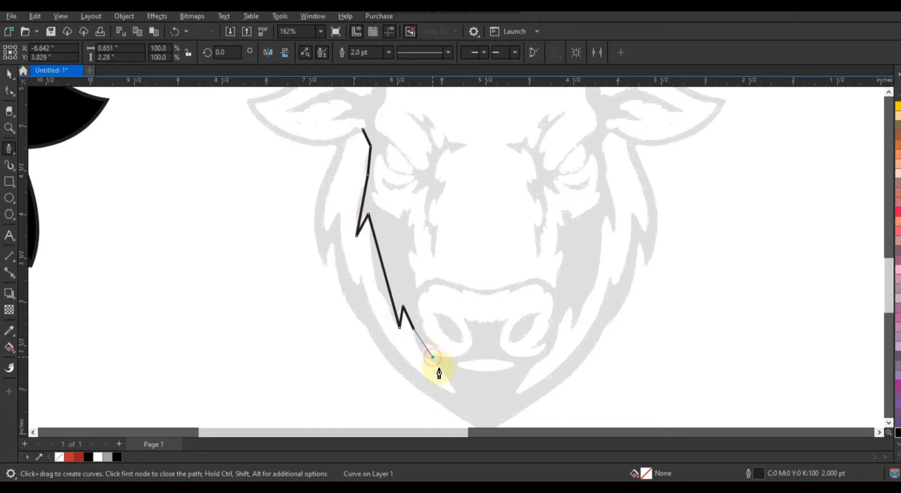
click(453, 393)
click(360, 273)
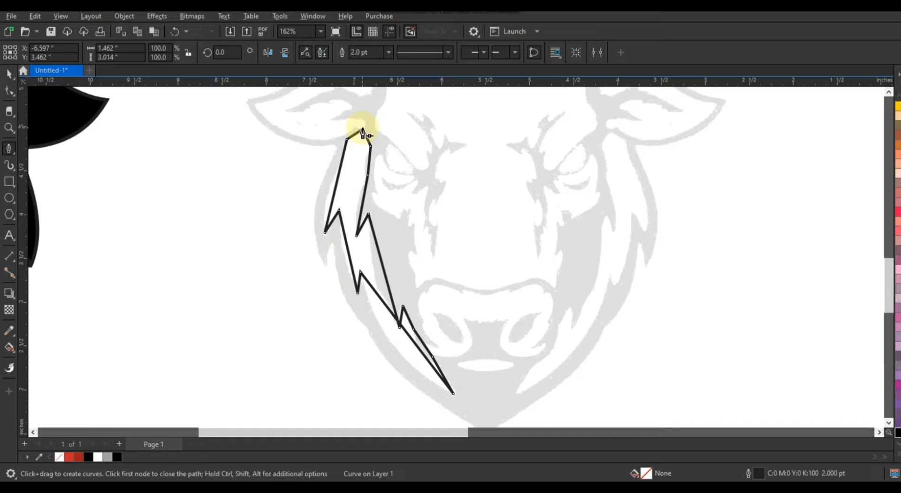
Step: Convert the left cheek strip's segments to curves and bend its inner and outer edges to follow the sketch
click(9, 90)
drag(316, 135, 483, 408)
drag(408, 338, 396, 347)
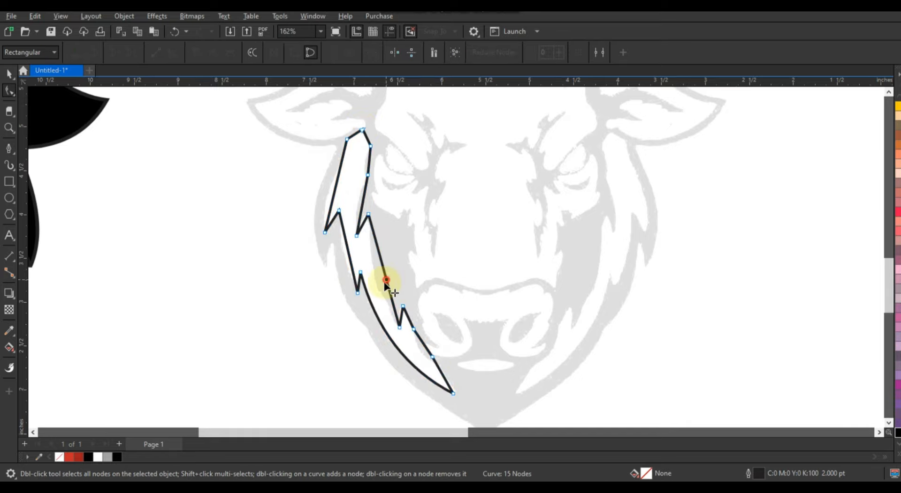
drag(386, 279, 376, 282)
drag(350, 258, 349, 259)
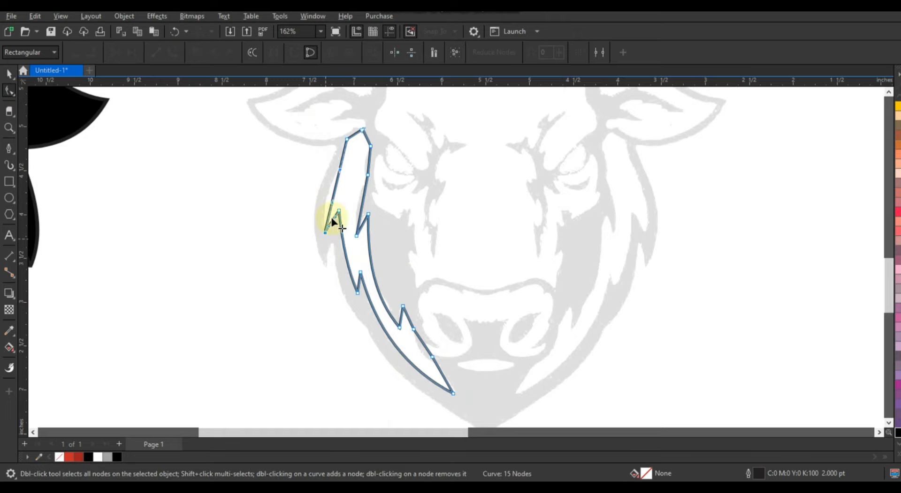
click(340, 171)
drag(370, 161, 365, 162)
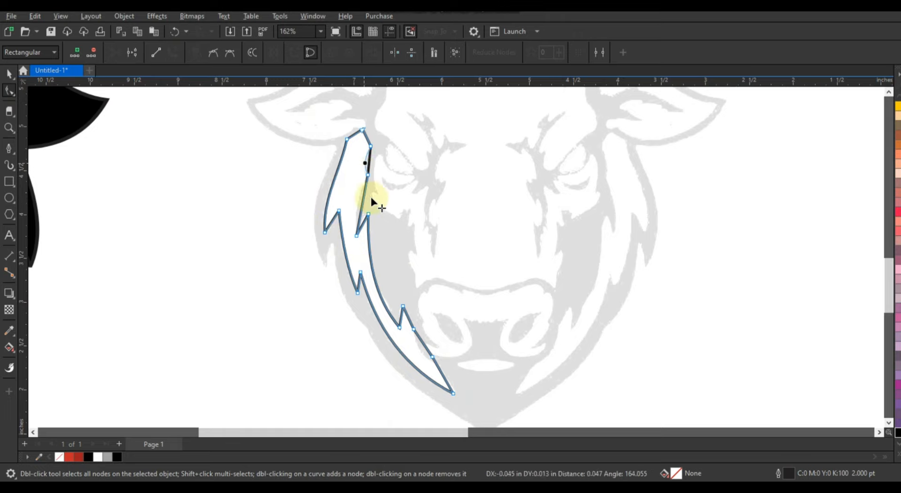
drag(362, 204, 358, 203)
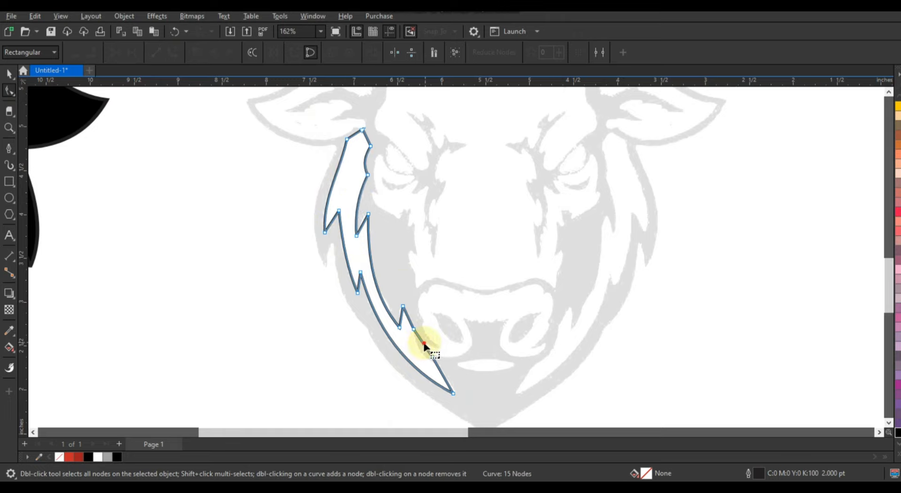
drag(423, 348, 414, 343)
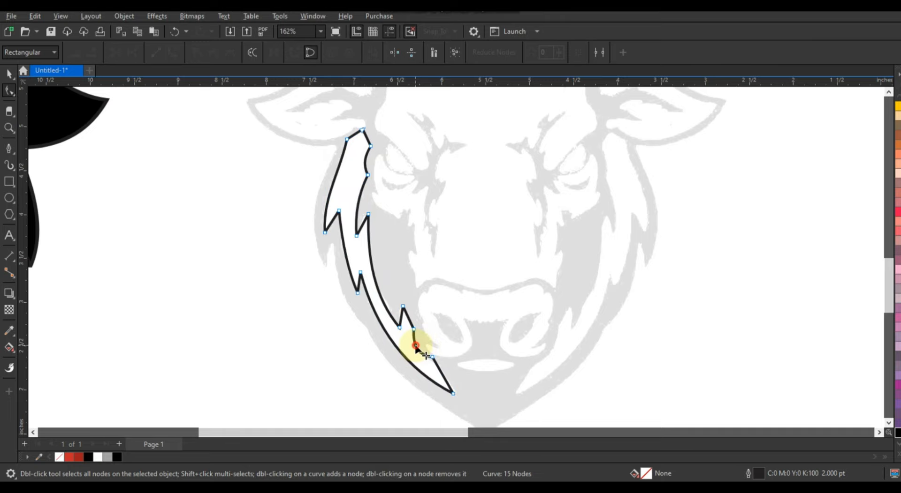
click(9, 73)
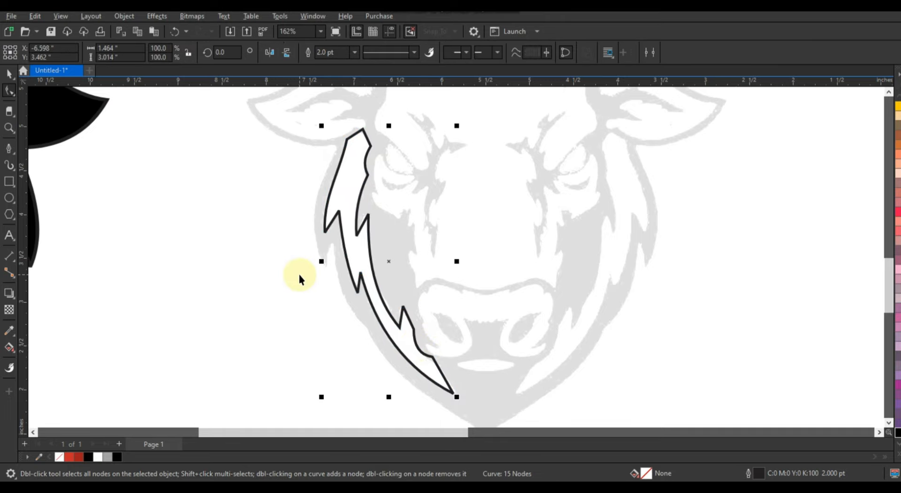
Step: Fill the cheek strip with red and place a horizontally mirrored copy on the sketch's right cheek
click(68, 458)
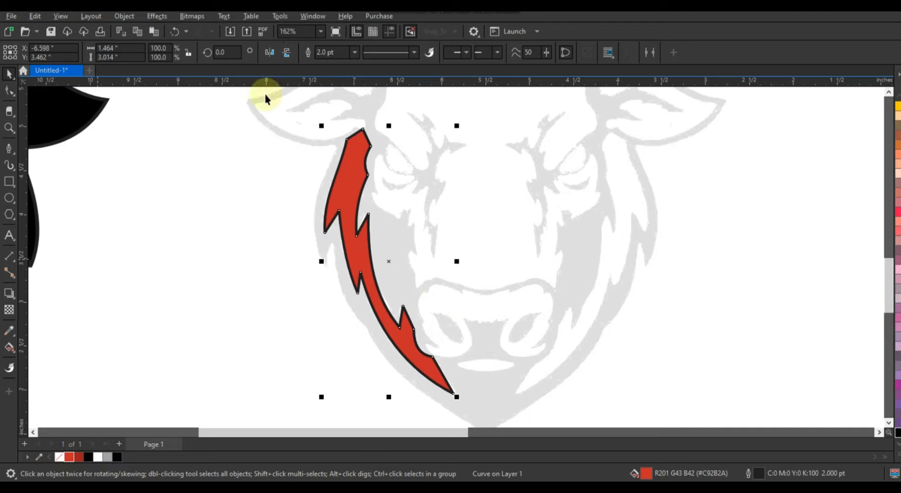
click(270, 53)
key(Right)
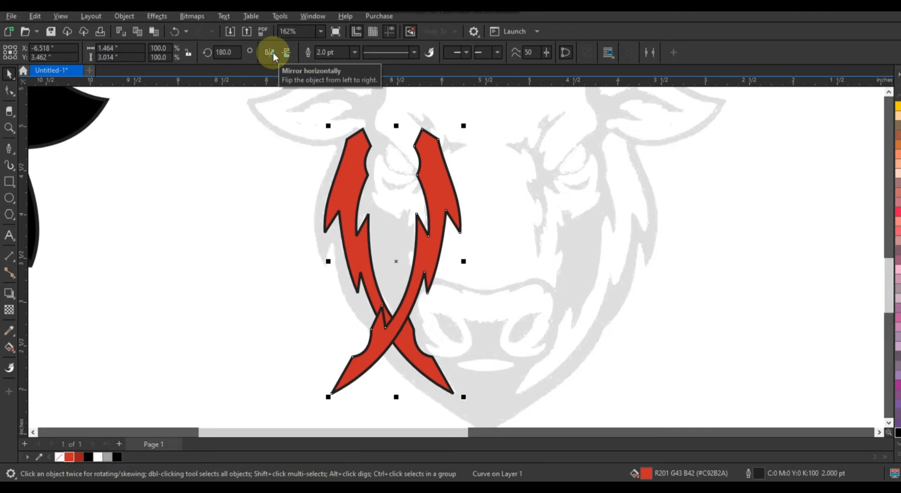
drag(394, 250, 607, 244)
shift+click(366, 242)
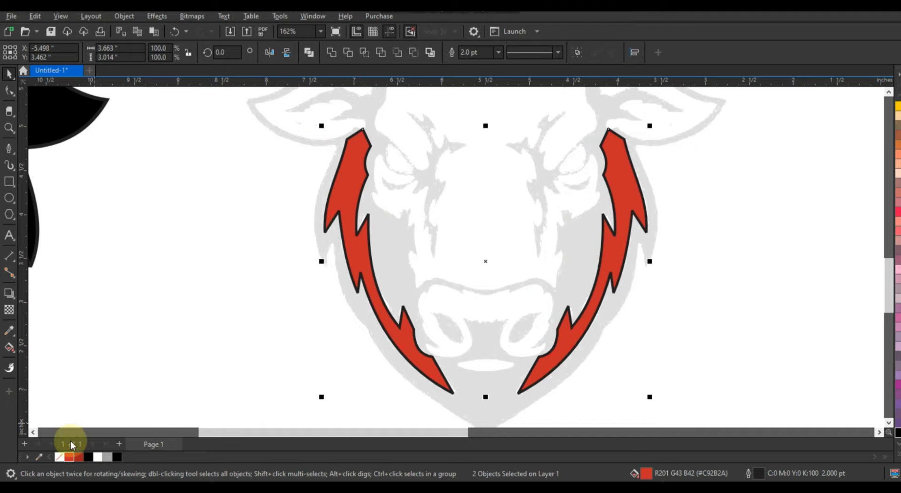
Step: Remove both cheek strips' outlines, combine them and align them to the coloured bull head's vertical centre line
right_click(60, 457)
scroll(470, 304, down, 2)
key(ctrl+l)
shift+click(314, 296)
key(c)
click(211, 309)
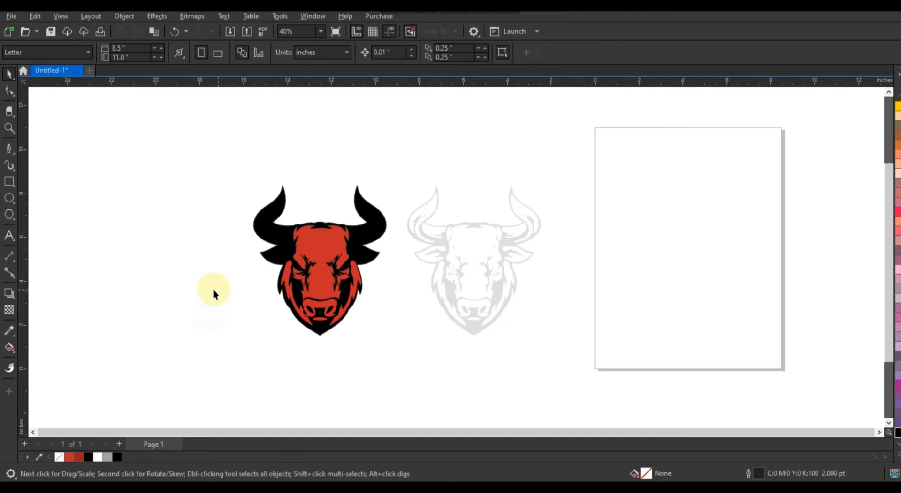
Step: Trace the left ear's inner area as a closed jagged Pen shape, about 1.36 by 0.61 in, with a 2 pt outline
click(9, 127)
drag(413, 237, 545, 287)
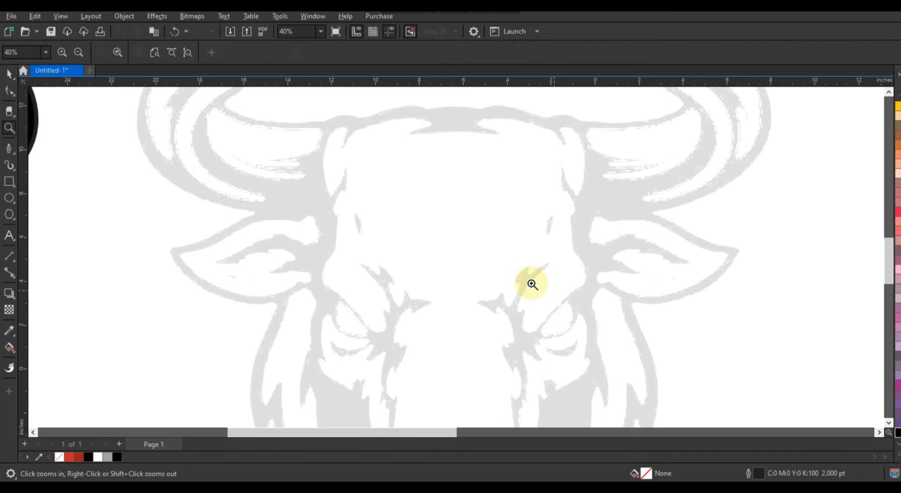
click(9, 149)
click(309, 244)
click(265, 231)
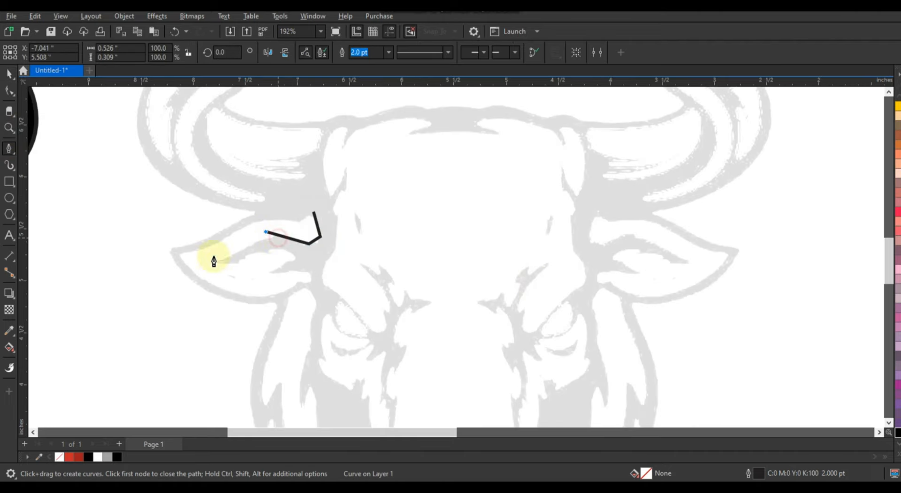
click(214, 262)
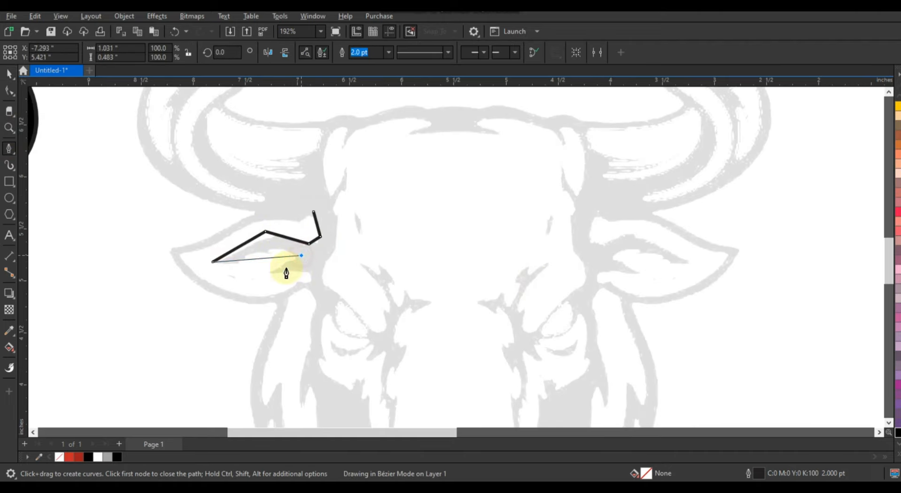
click(179, 254)
click(313, 214)
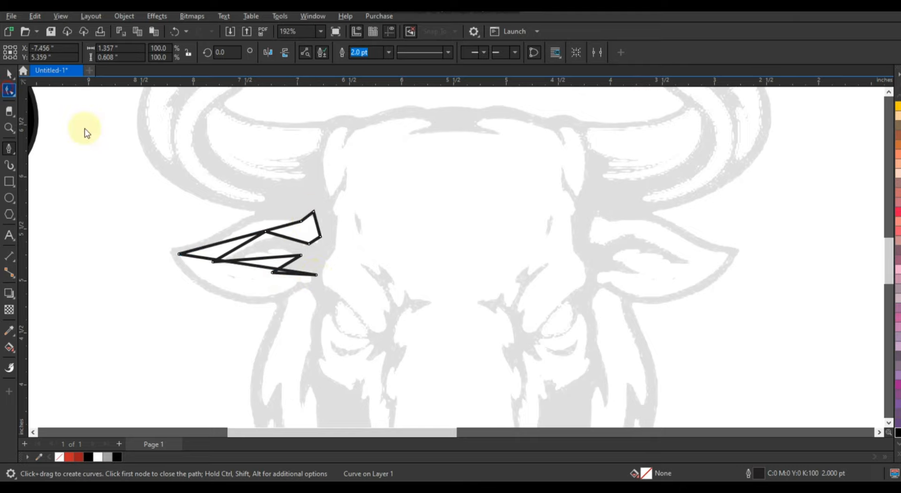
Step: Bend the left ear shape's lower edge, inner notch and upper edge into curves that follow the sketch
key(F10)
drag(244, 265, 248, 294)
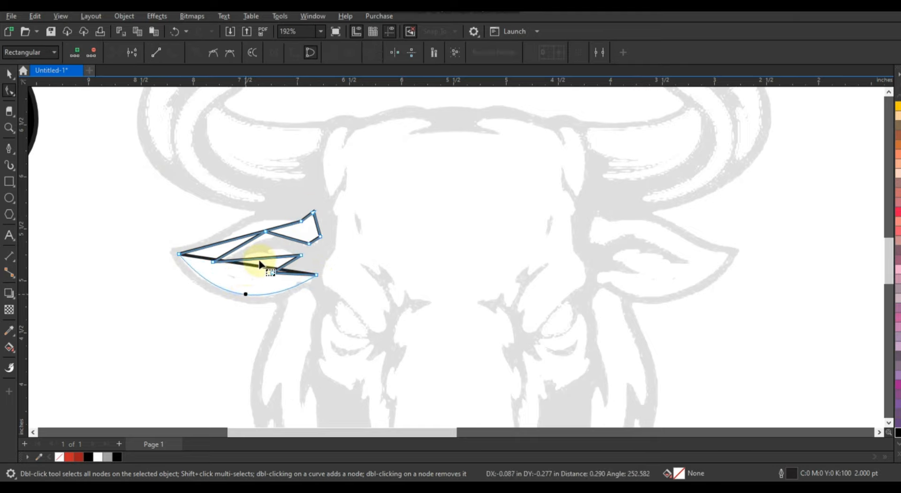
drag(273, 244, 274, 242)
drag(242, 260, 241, 267)
click(302, 221)
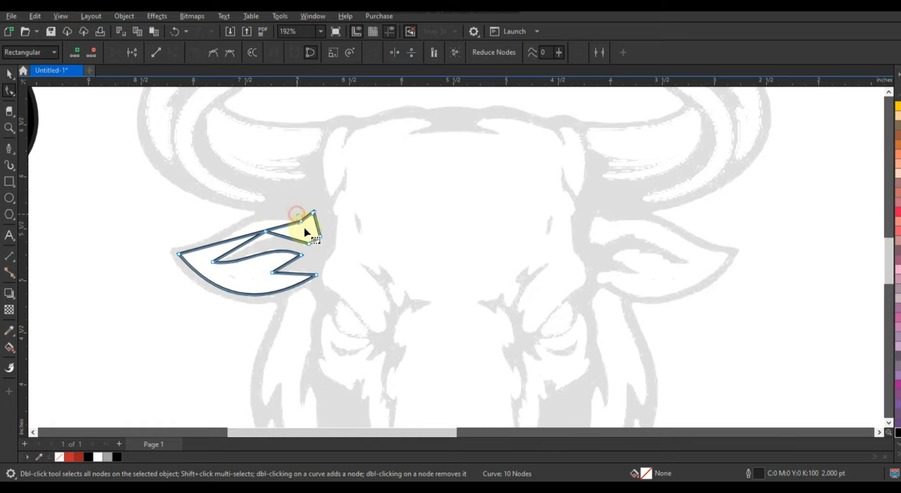
drag(257, 235, 256, 205)
drag(220, 244, 268, 242)
click(9, 74)
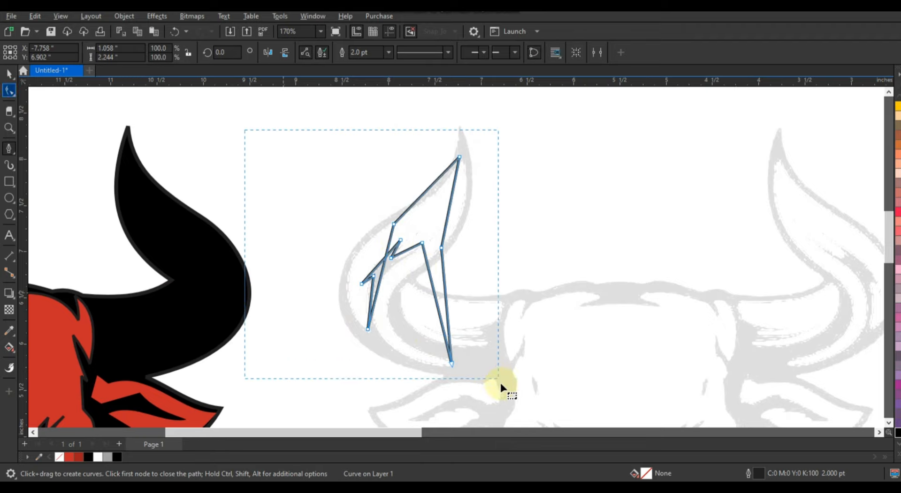
Step: Convert the left horn's long highlight to curves and bend its outer edges and jagged notches to match the sketch
drag(500, 388, 500, 388)
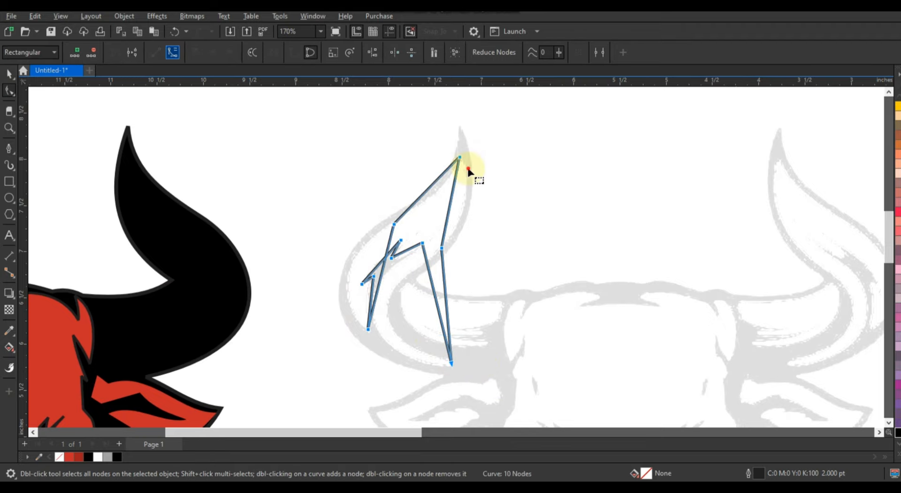
drag(437, 181, 420, 205)
drag(385, 260, 355, 253)
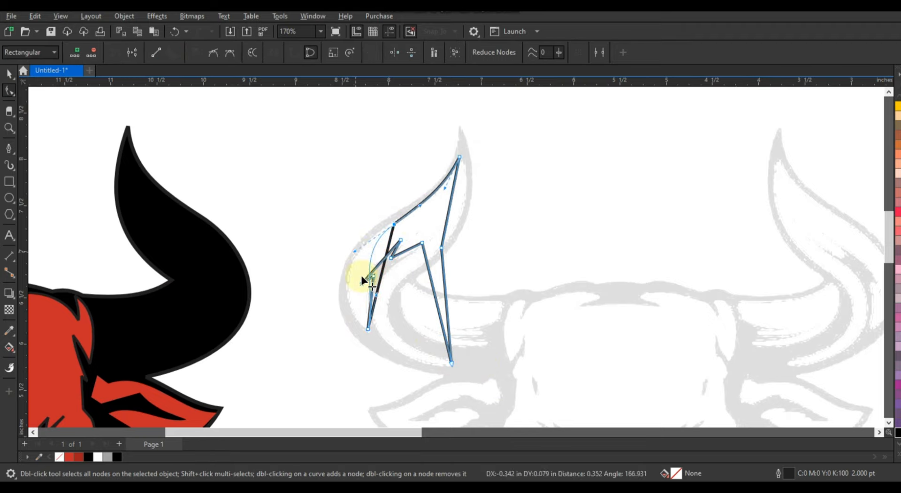
drag(375, 298, 334, 299)
drag(448, 216, 459, 213)
drag(411, 248, 375, 261)
drag(371, 300, 389, 296)
Step: Refine the long horn highlight's lower tail and inner edge by adjusting curve handles and moving the inner-bend node
click(423, 243)
drag(366, 356, 366, 357)
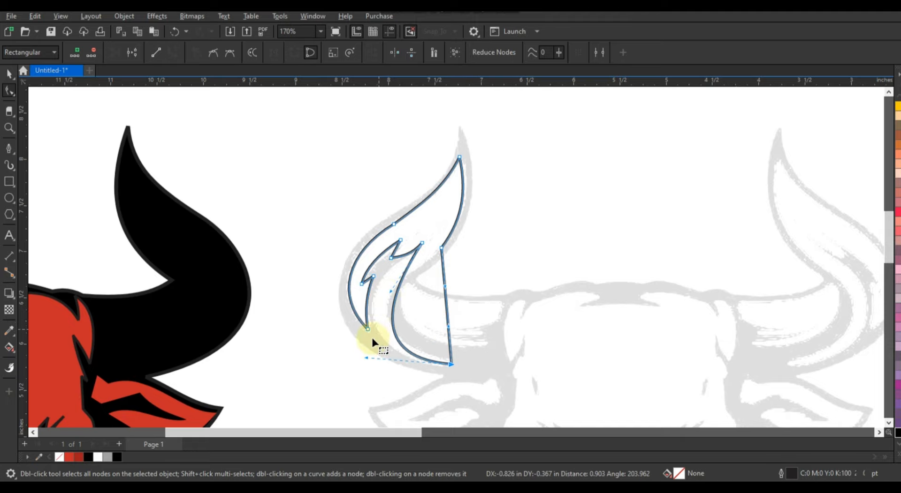
drag(390, 292, 342, 298)
click(444, 325)
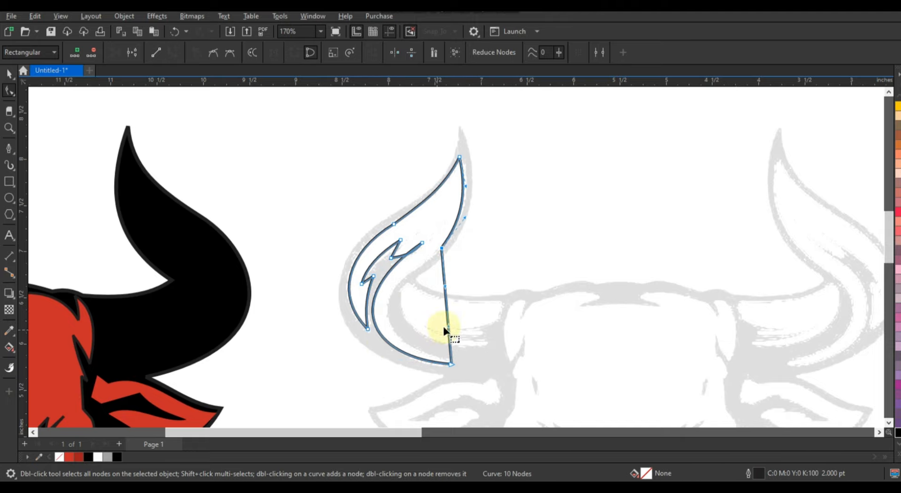
drag(397, 329, 393, 331)
drag(441, 248, 430, 257)
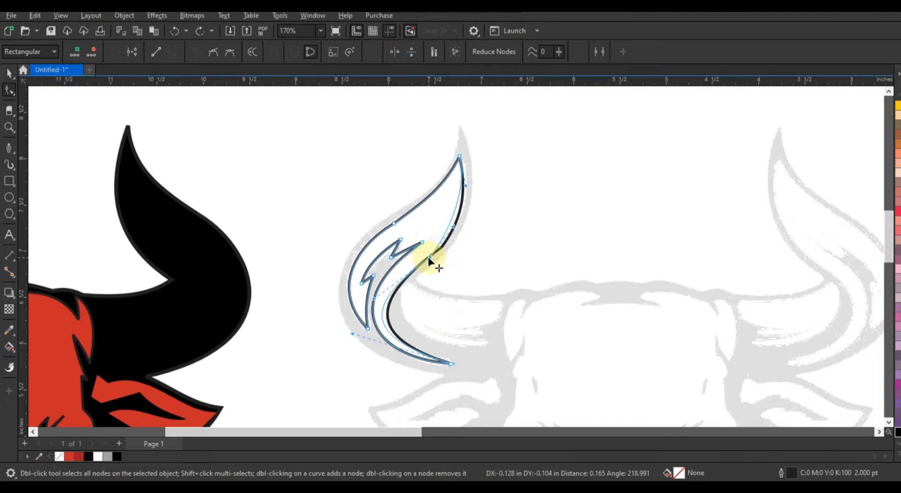
drag(374, 299, 385, 284)
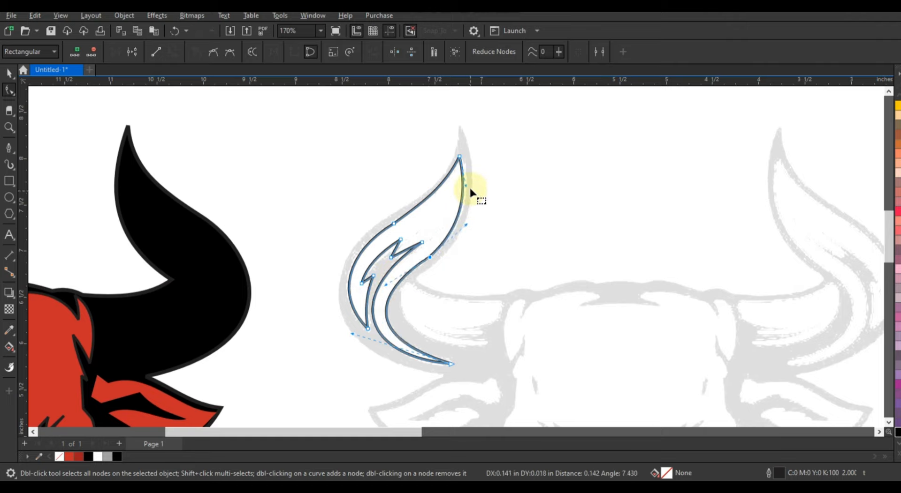
click(9, 73)
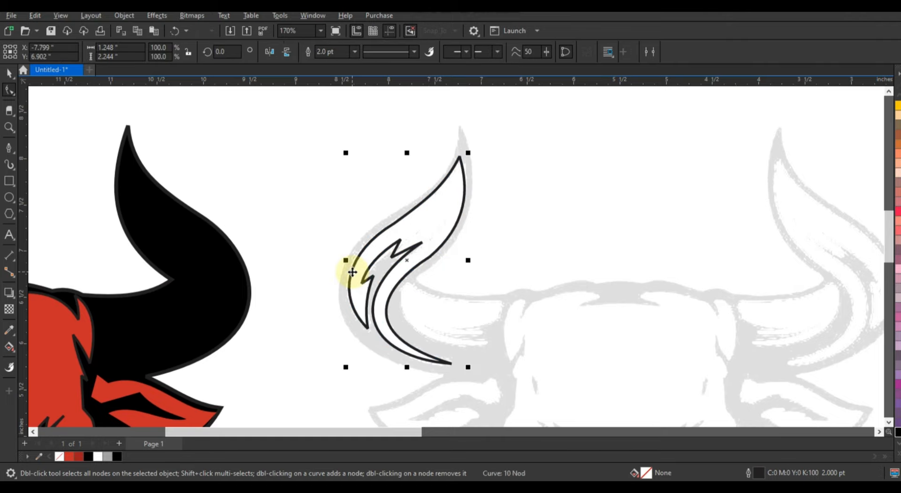
Step: Trace the highlight at the left horn's base as a closed Pen shape, about 1.07 by 0.66 in, with a 2 pt outline
click(8, 149)
click(505, 301)
click(497, 321)
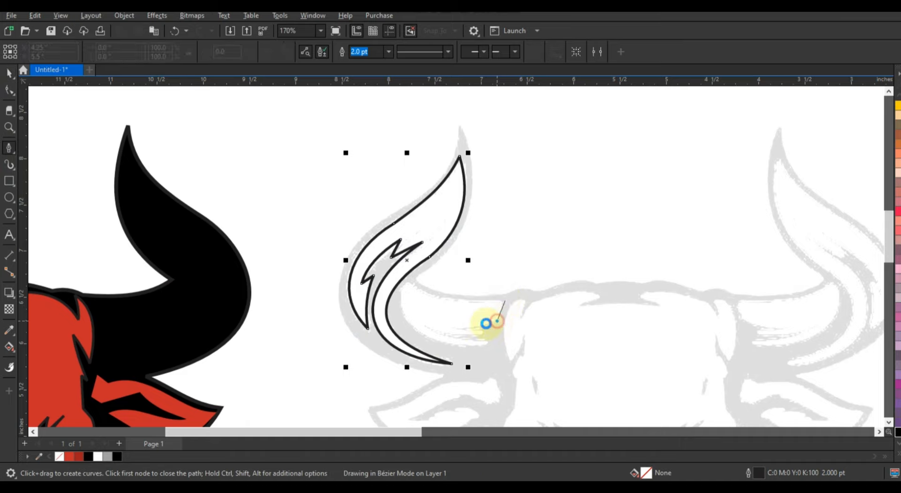
click(455, 329)
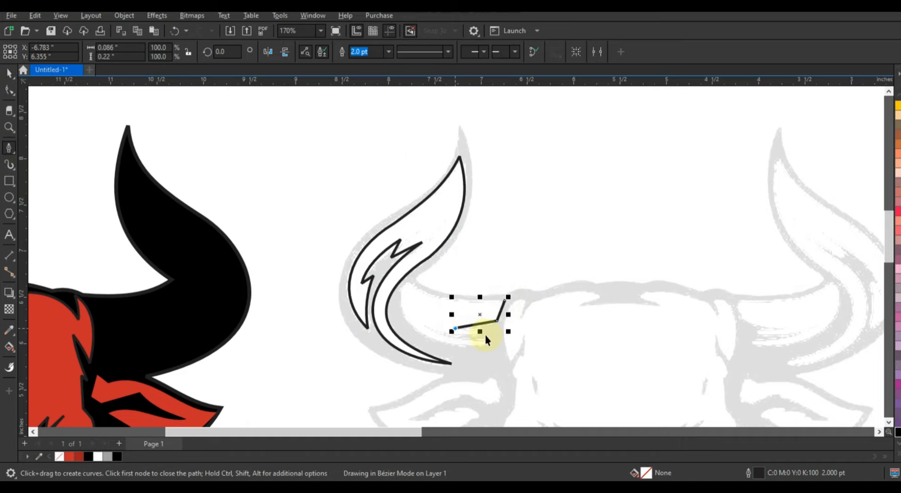
click(407, 285)
click(505, 301)
Step: Convert the horn-base highlight's segments to curves and bend its lower and upper edges along the sketch
click(9, 90)
drag(370, 251, 535, 370)
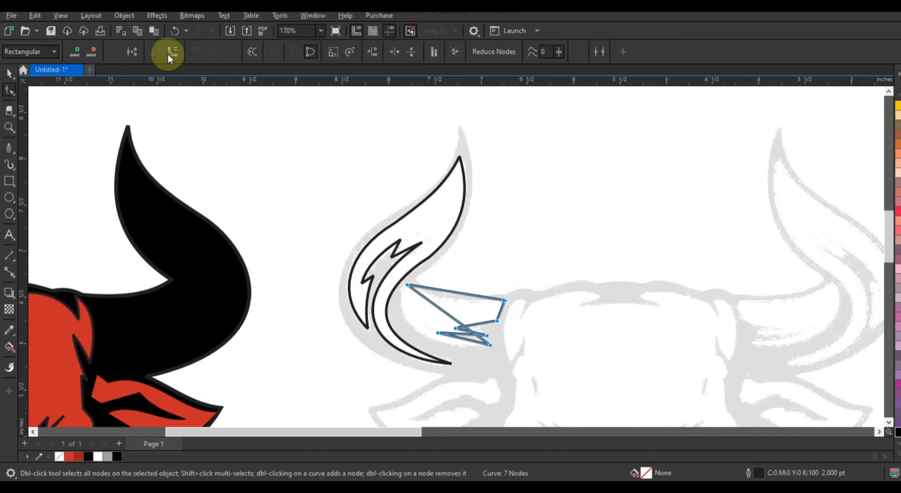
drag(426, 327, 475, 328)
drag(453, 292, 449, 304)
click(9, 73)
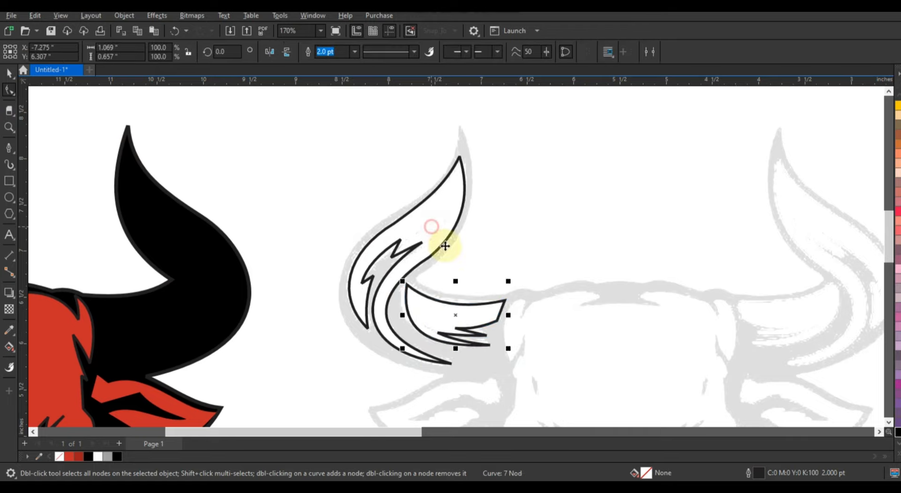
Step: Fill both horn highlights with white, place them on the coloured head's left horn and remove their outlines
shift+click(430, 225)
click(100, 457)
key(F3)
drag(377, 230, 212, 231)
key(F2)
drag(182, 184, 333, 295)
right_click(59, 457)
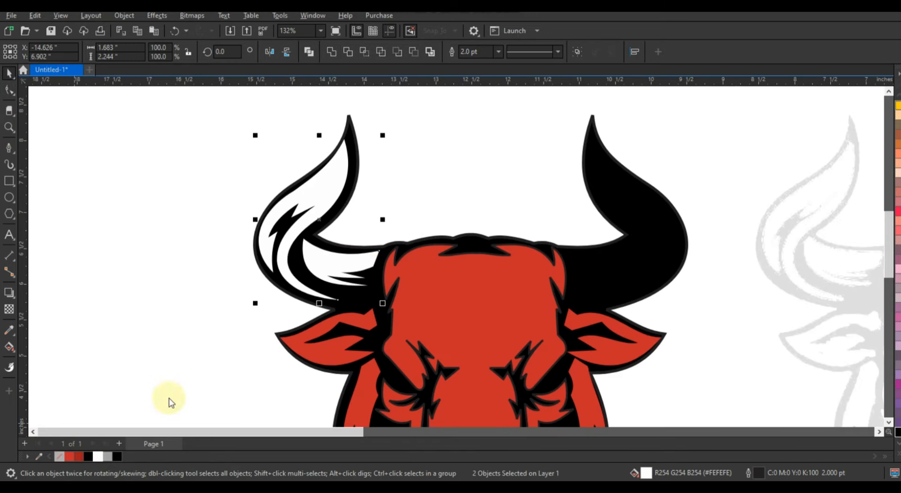
Step: Make a horizontally mirrored copy of the two white highlights and place it on the right horn
drag(374, 238, 376, 238)
drag(257, 220, 393, 241)
right_click(393, 241)
drag(453, 204, 633, 207)
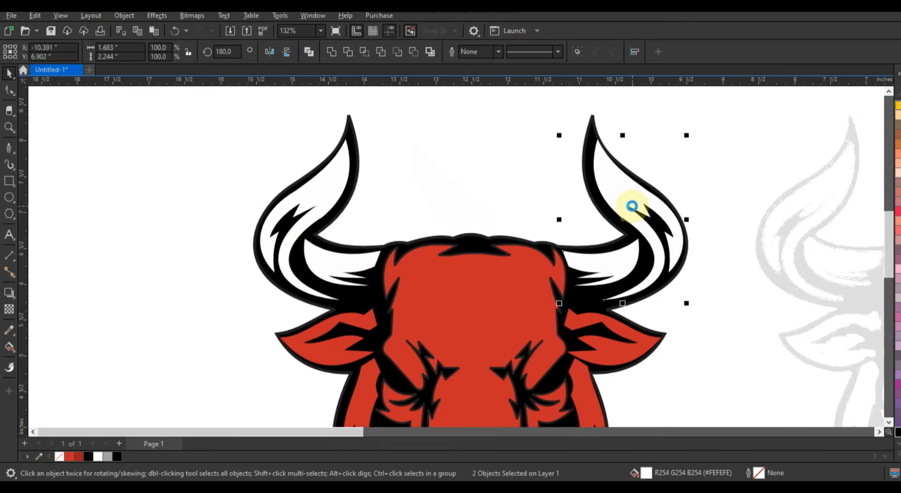
Step: Remove the outlines from all parts of the coloured bull head
key(F3)
drag(173, 118, 332, 295)
key(shift+F2)
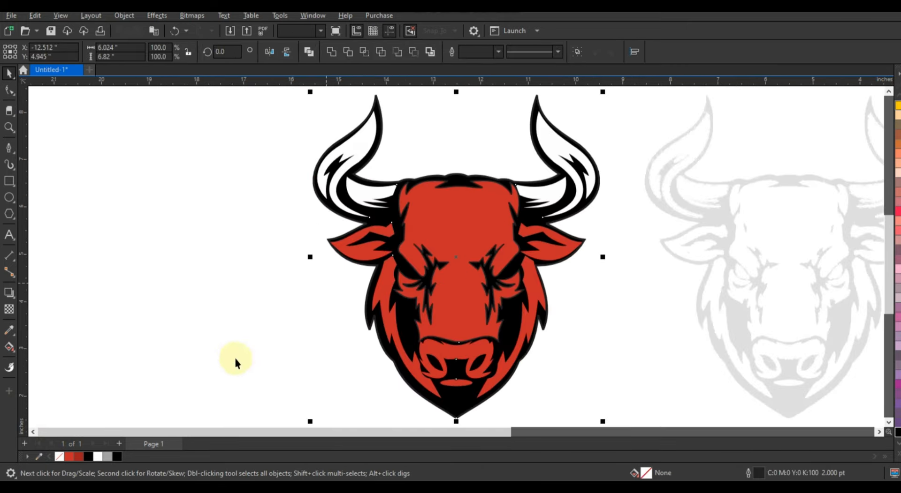
right_click(59, 457)
click(216, 284)
Step: Start the left eye on the sketch as a closed two-node Pen shape along the upper lid with a 2 pt outline
click(10, 127)
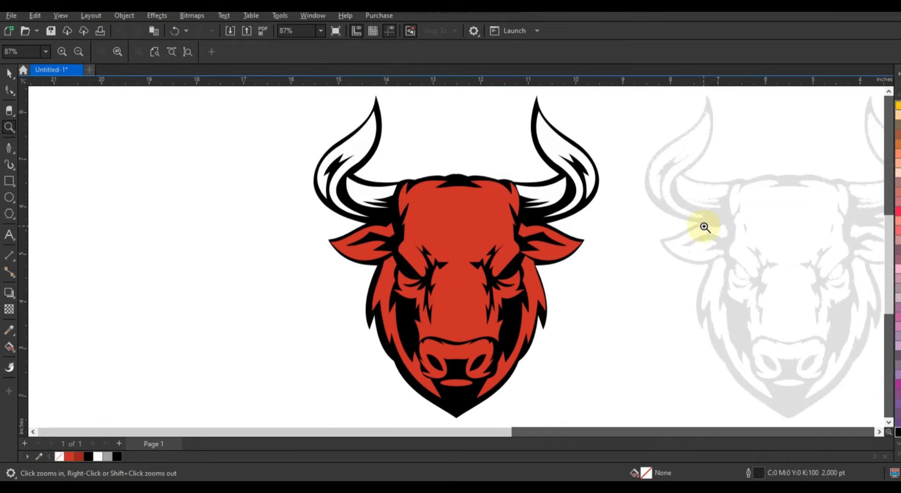
drag(699, 226, 800, 301)
click(9, 147)
click(392, 256)
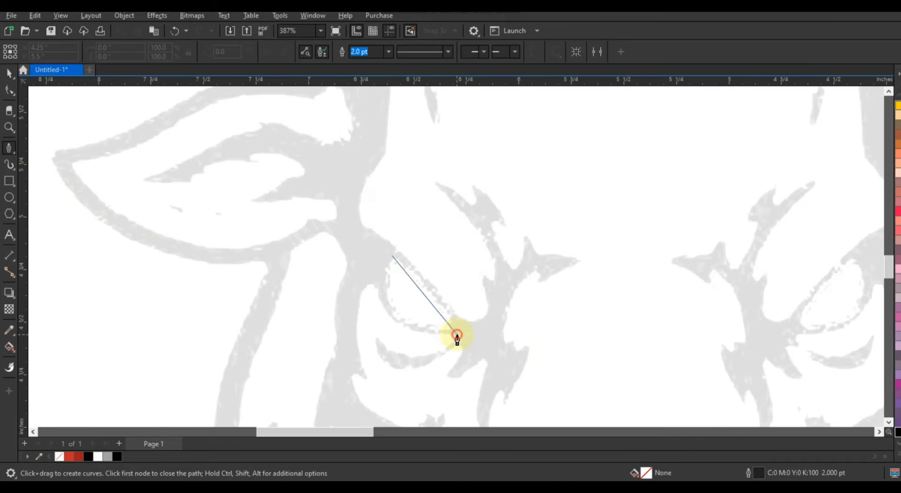
click(457, 335)
click(392, 257)
Step: Convert the left eye's segments to curves, bow the lower one along the sketched eyelid and scale the shape to 87.1%
click(10, 91)
drag(262, 190, 484, 366)
click(173, 52)
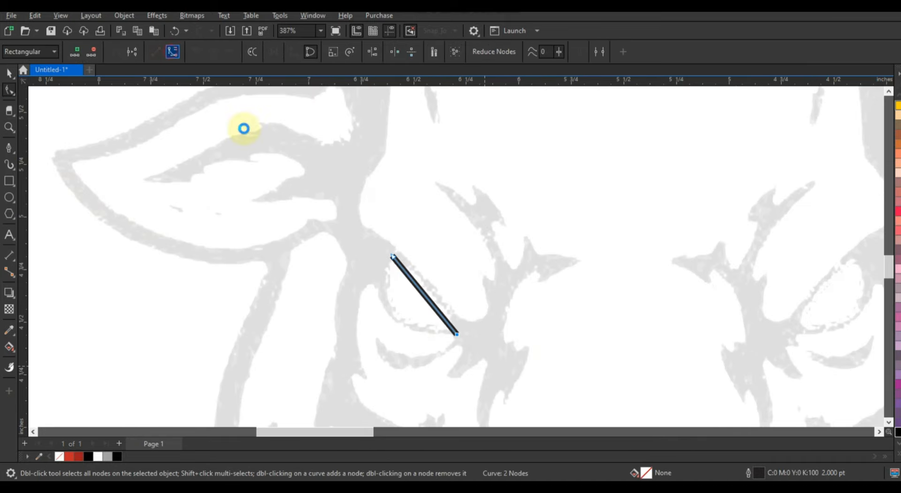
drag(457, 335, 451, 328)
drag(423, 292, 399, 312)
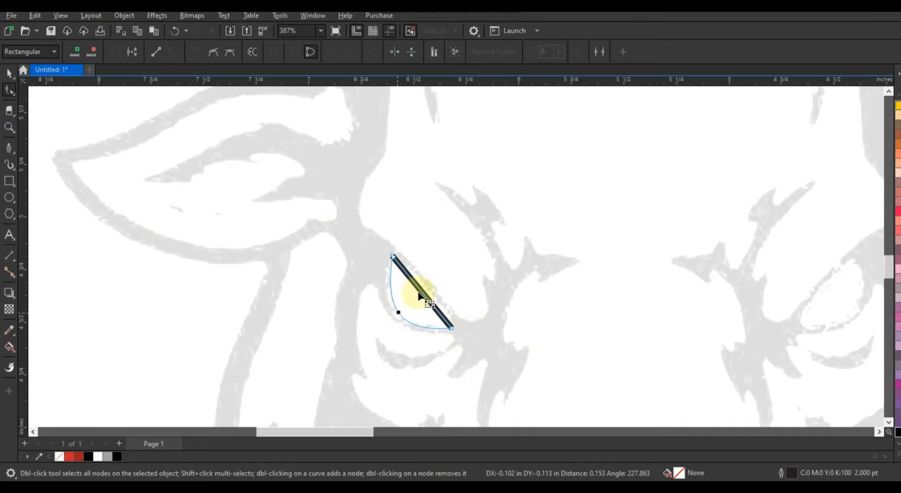
click(7, 75)
click(117, 424)
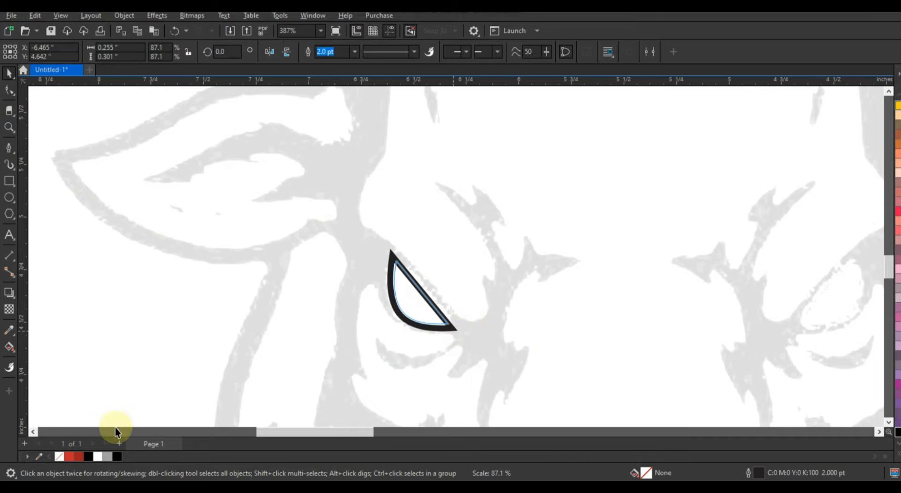
click(451, 328)
Step: Fill the eye white without an outline and place it and a horizontally mirrored copy on the coloured head's two eyes
scroll(468, 320, down, 4)
drag(468, 321, 100, 323)
right_click(60, 456)
click(156, 170)
click(98, 324)
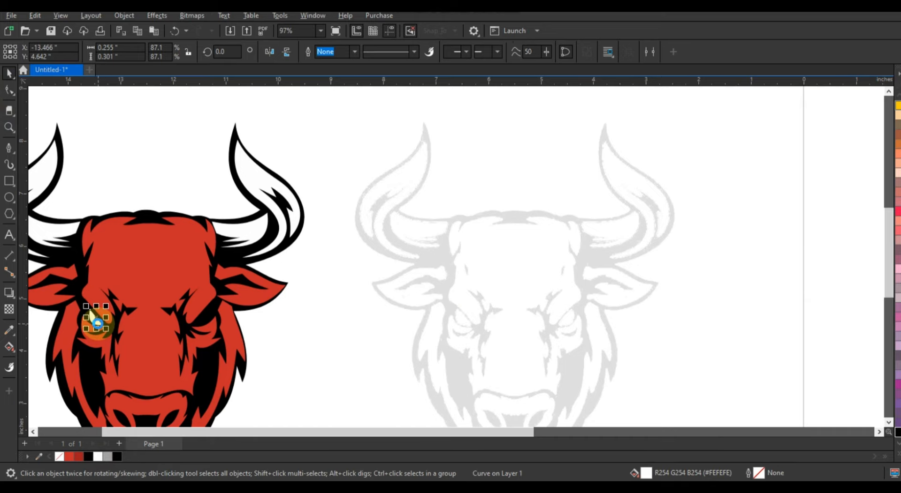
click(270, 52)
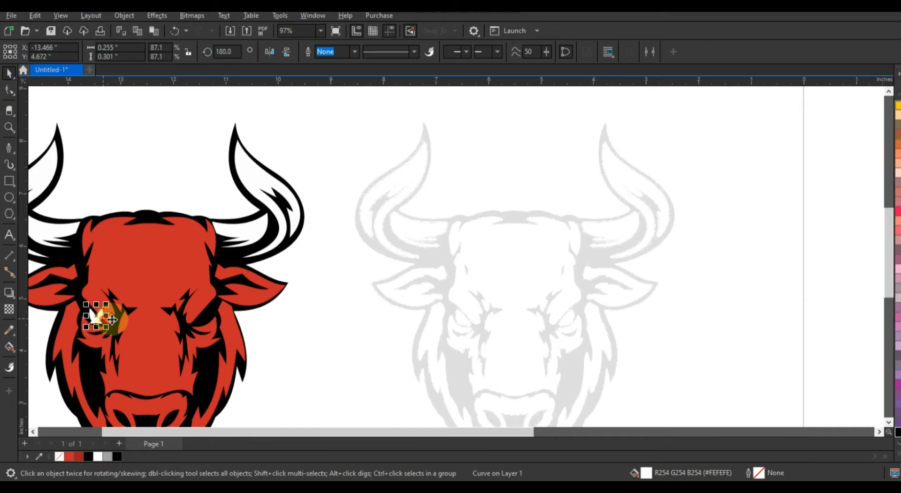
drag(217, 324, 208, 326)
Step: Delete the grey bull sketch bitmap beside the coloured head
scroll(524, 292, down, 2)
click(528, 289)
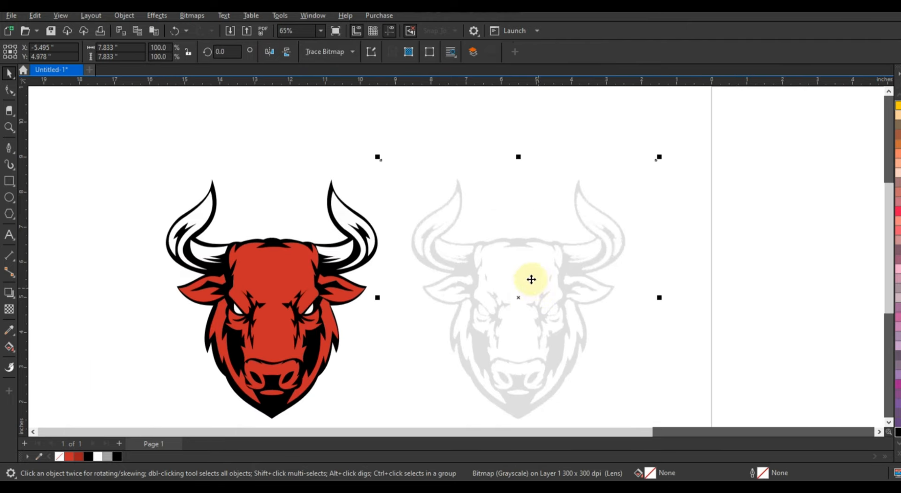
key(Delete)
Step: Copy the red face, side and ear shapes to the empty area beside the head and give the copy black outlines without fill
click(272, 297)
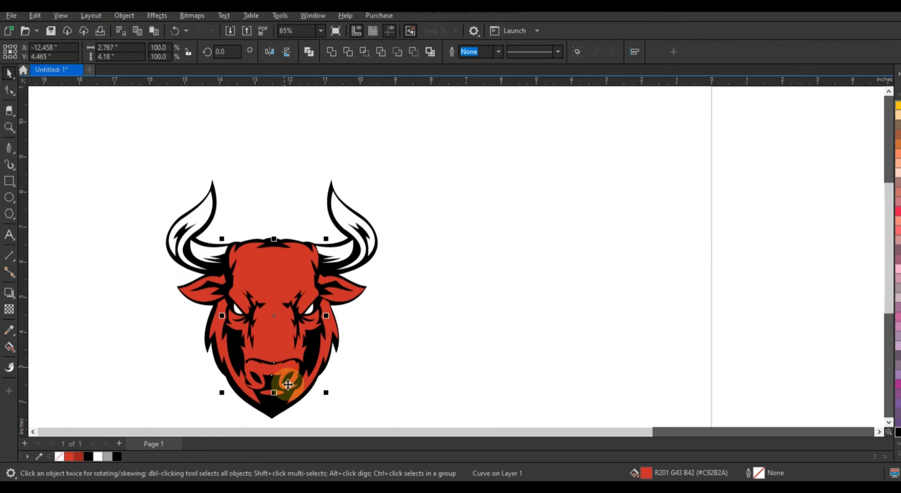
shift+click(240, 386)
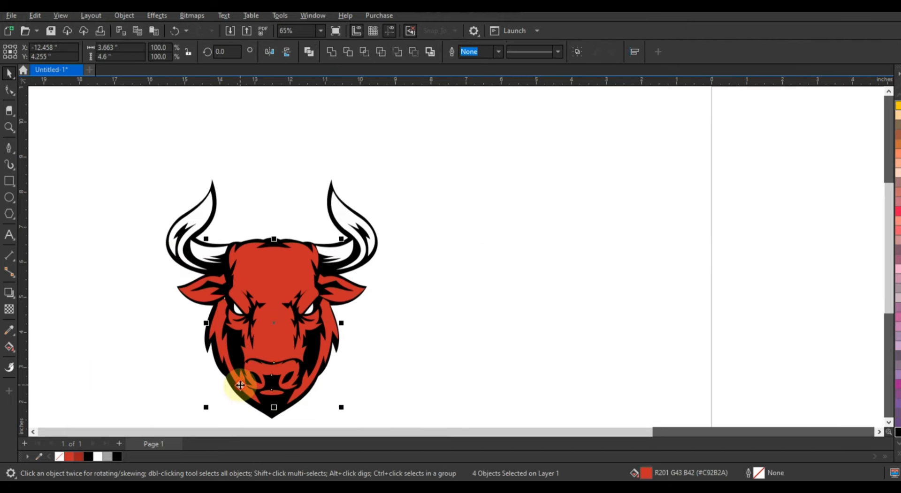
shift+click(210, 300)
shift+click(342, 301)
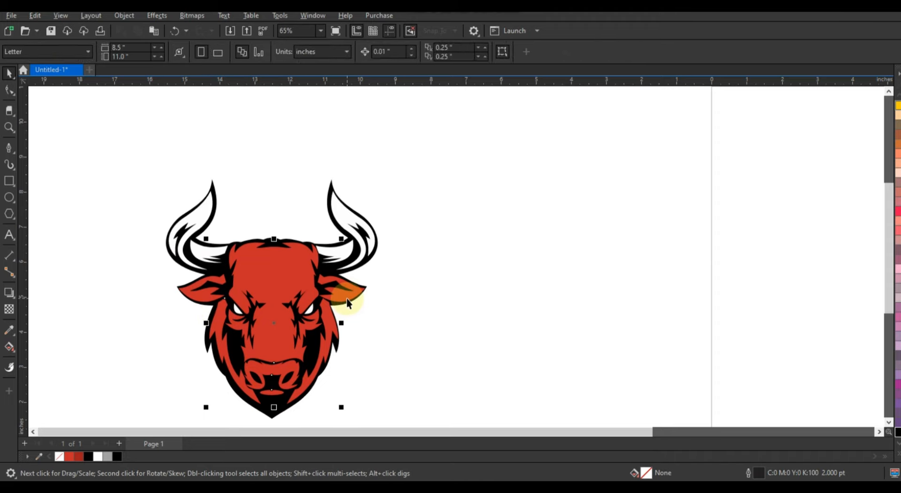
shift+click(345, 298)
drag(301, 285, 512, 302)
right_click(511, 302)
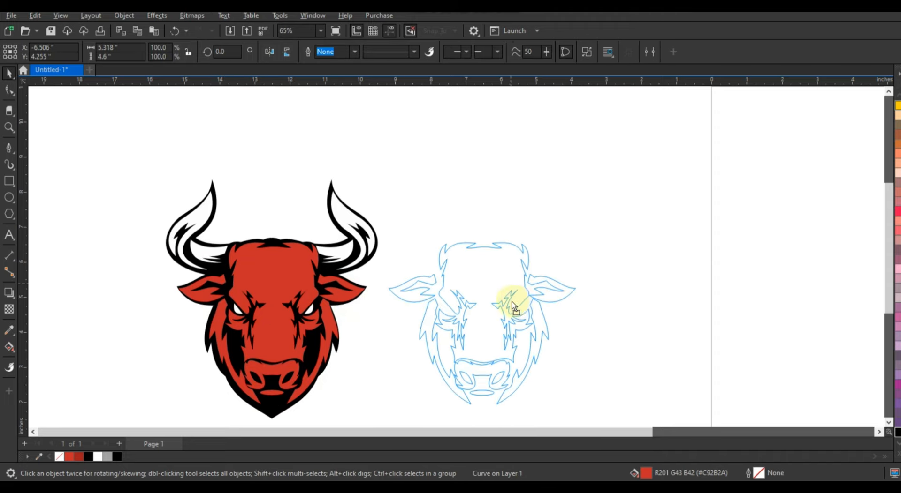
right_click(87, 456)
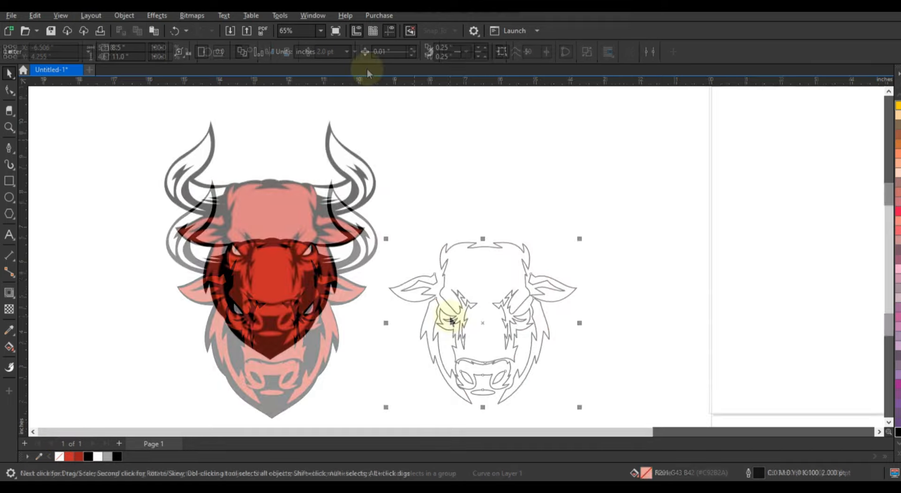
Step: Draw a two-node Pen line across the base of the left horn's lower white highlight and bend it along the horn
click(9, 127)
click(288, 233)
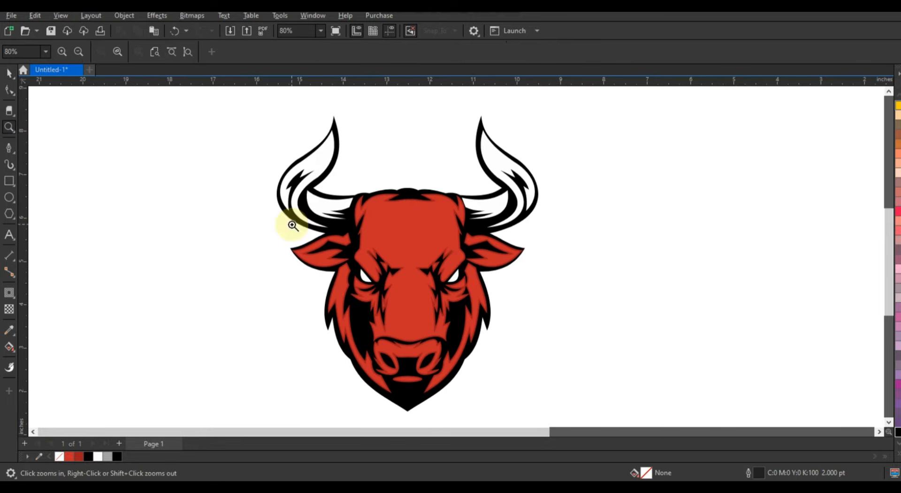
click(8, 149)
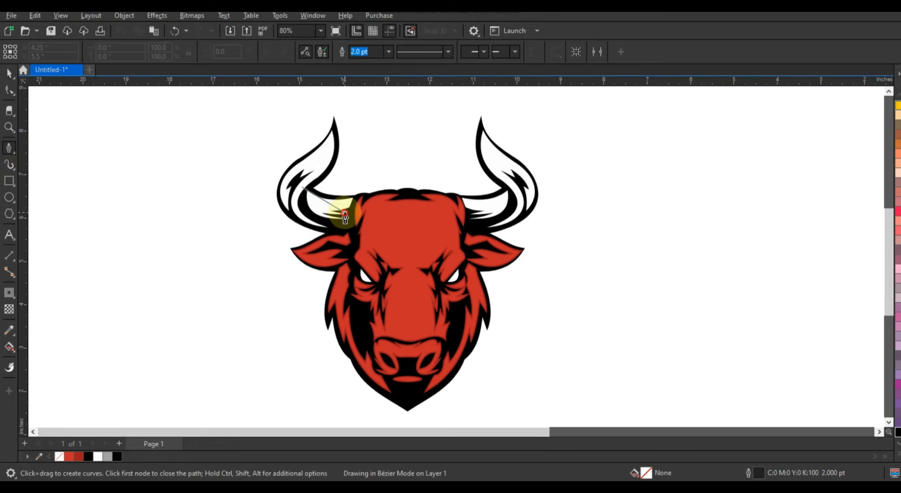
click(344, 216)
click(10, 90)
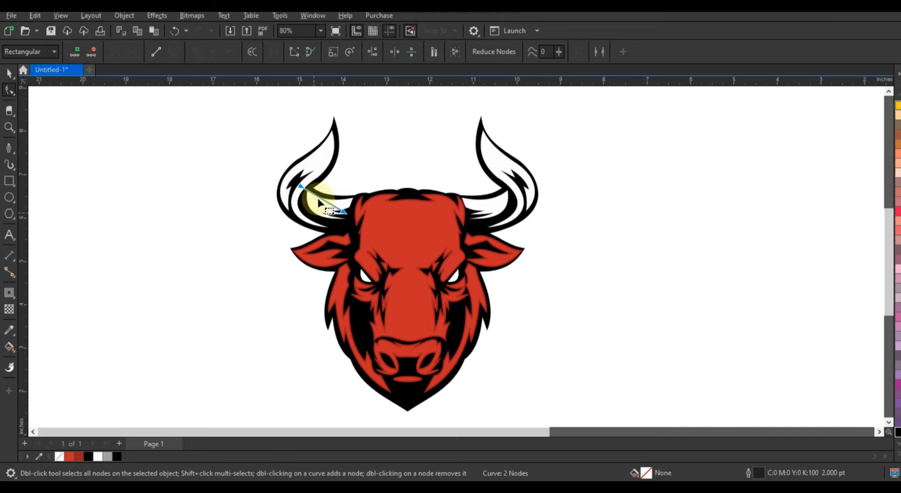
drag(317, 207, 346, 213)
drag(301, 190, 304, 204)
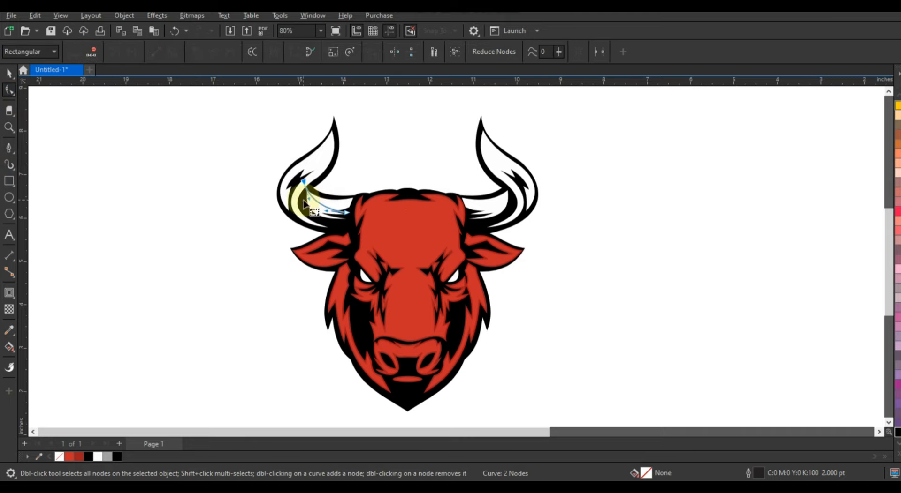
Step: Use Smart Fill on the highlight area above the curved line on the left horn and recolour the new shape grey
click(14, 351)
click(50, 359)
click(336, 203)
click(9, 74)
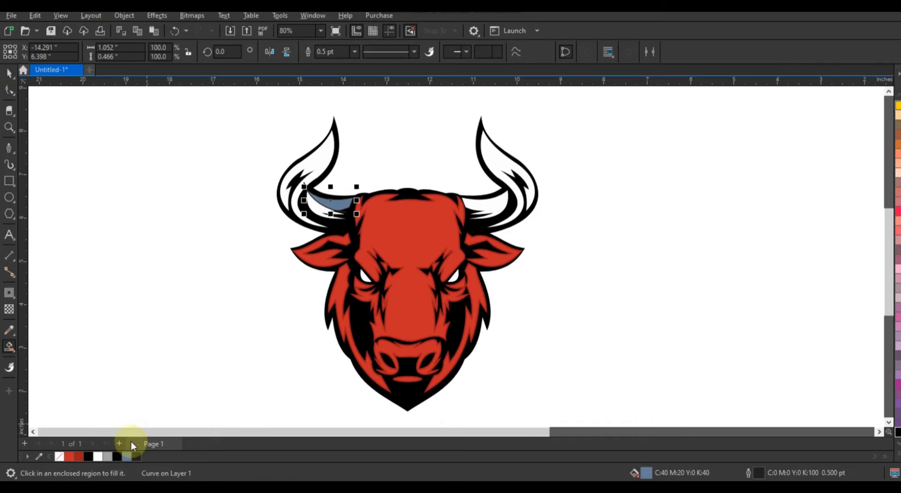
click(107, 457)
click(200, 298)
click(327, 200)
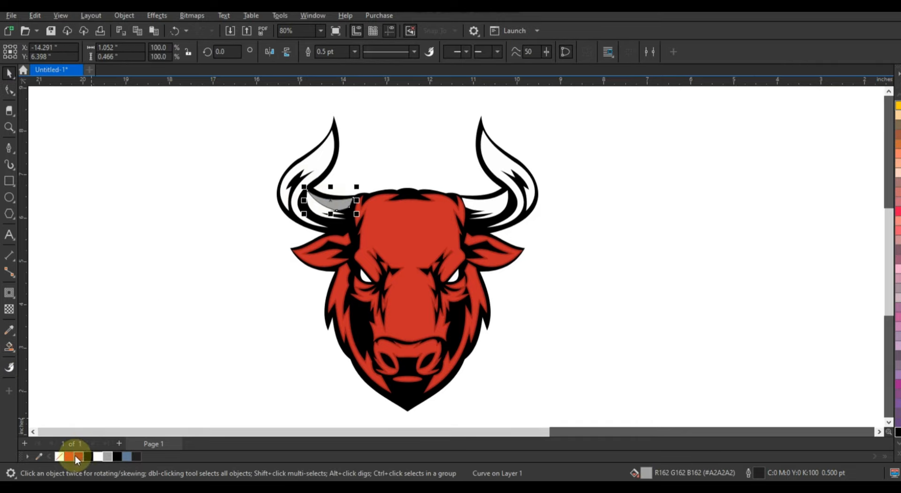